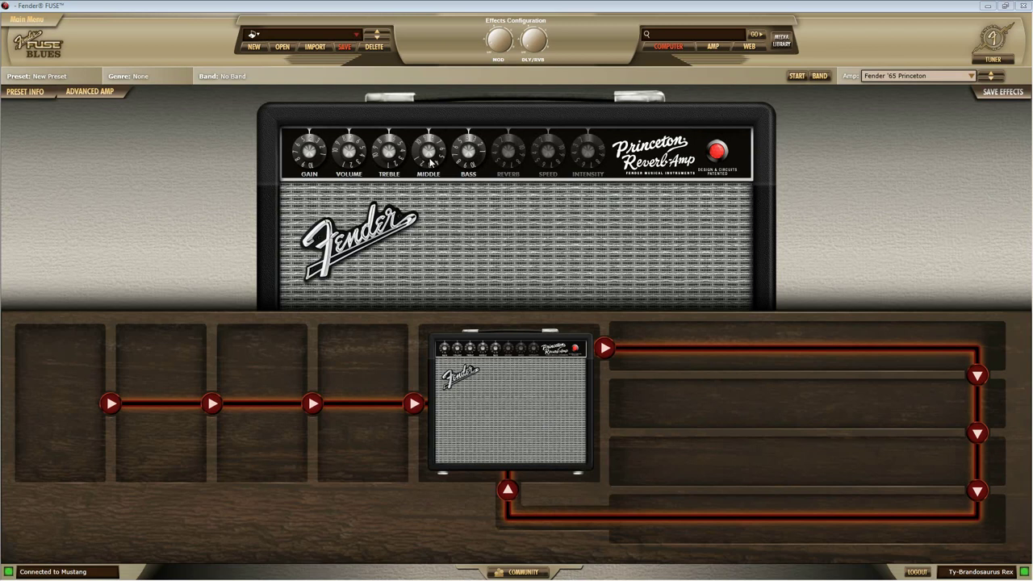
Step: Turn the Middle knob, then the Treble knob, to new settings on the '65 Princeton amp
mouse_move(432, 162)
mouse_down()
mouse_move(432, 130)
mouse_move(431, 164)
mouse_move(430, 146)
mouse_move(432, 154)
mouse_up()
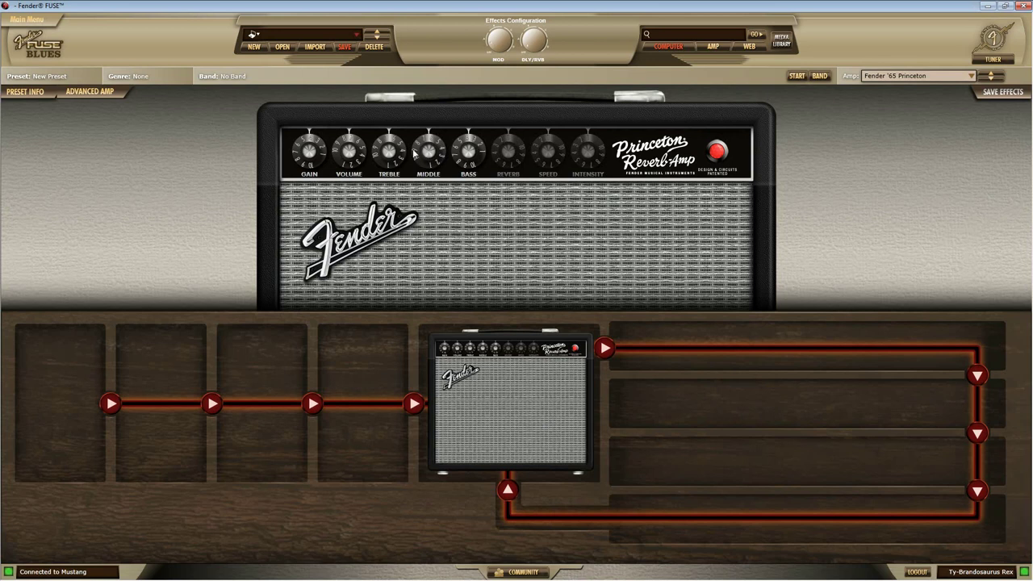
drag(393, 155, 365, 160)
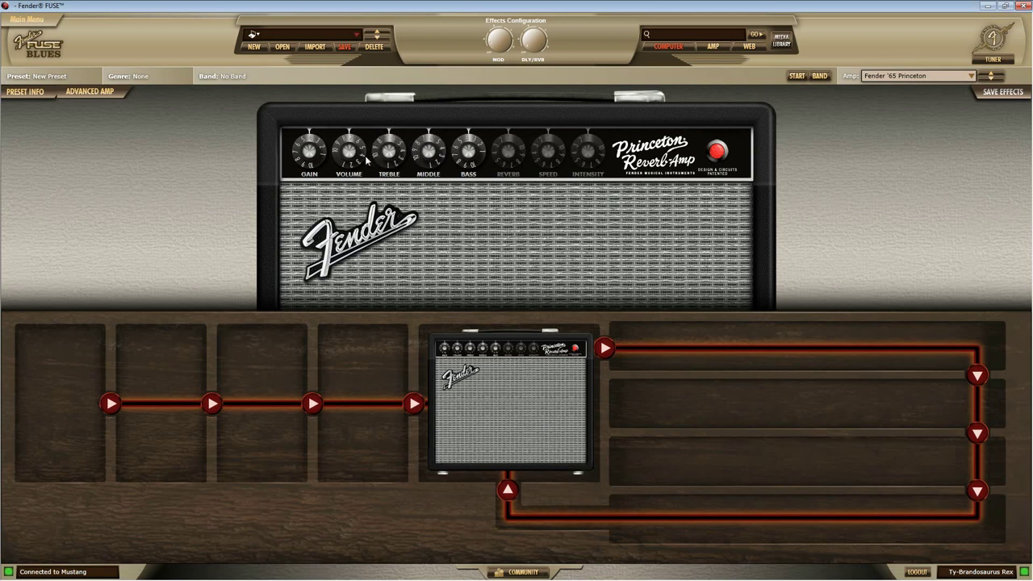
Step: Switch the preset source to Amp, load Surf Twin Reverb, then load Metal Octave
click(258, 36)
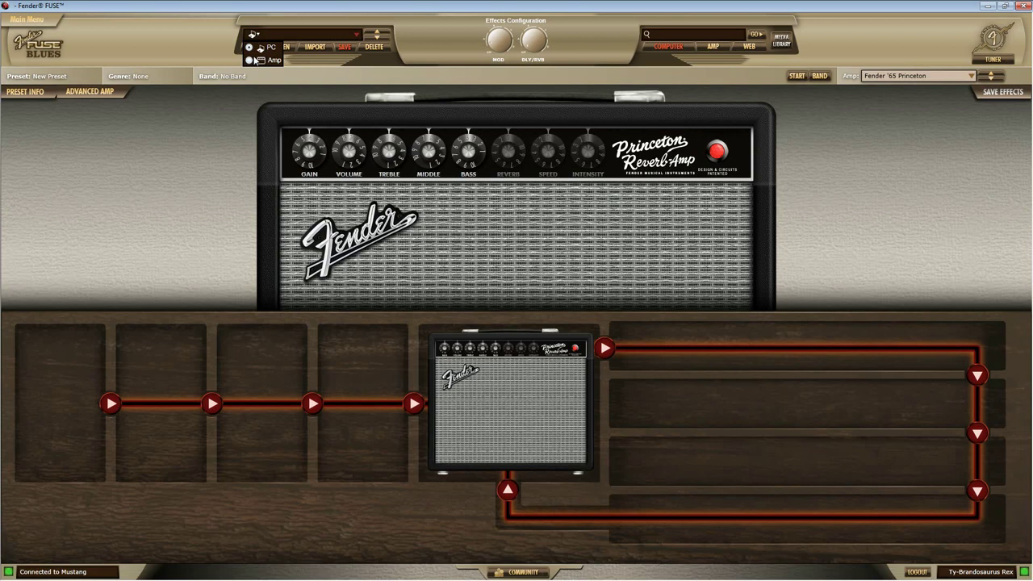
click(250, 60)
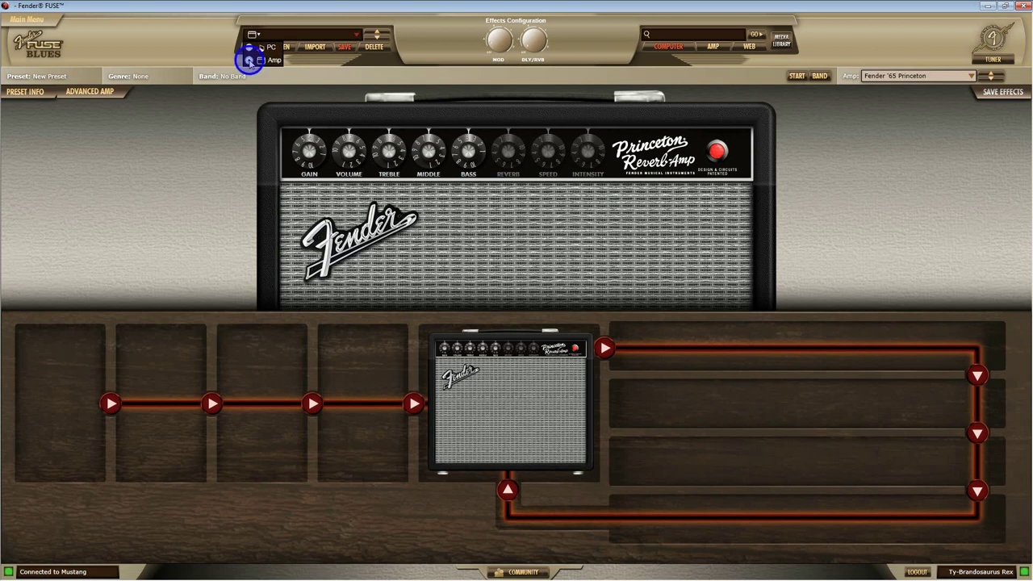
click(355, 36)
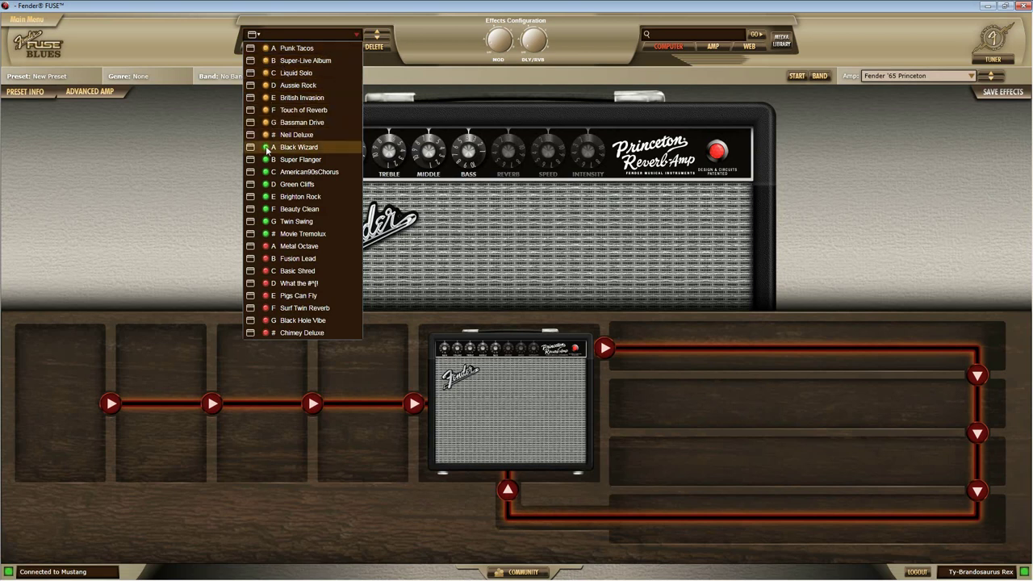
click(297, 308)
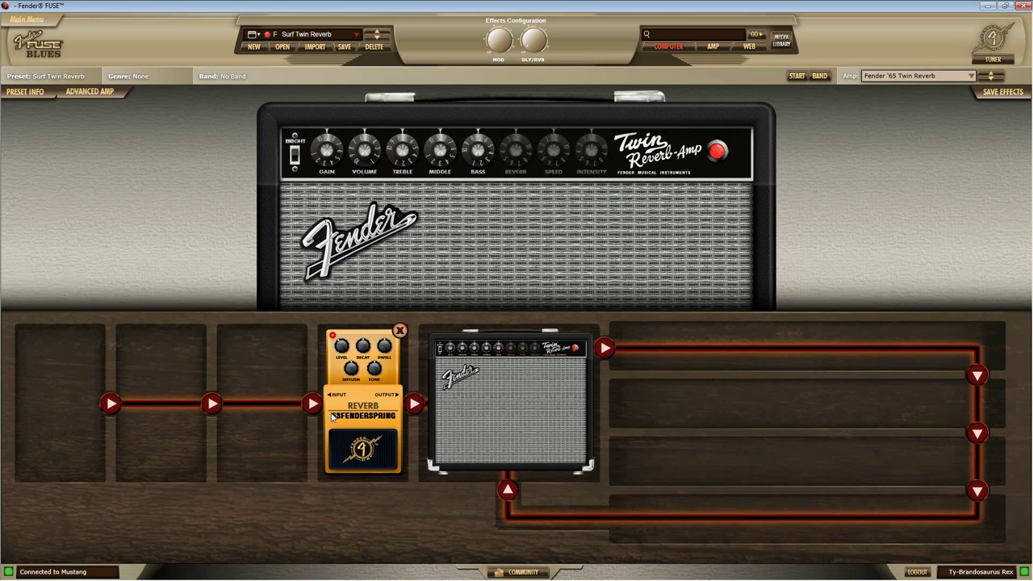
click(326, 34)
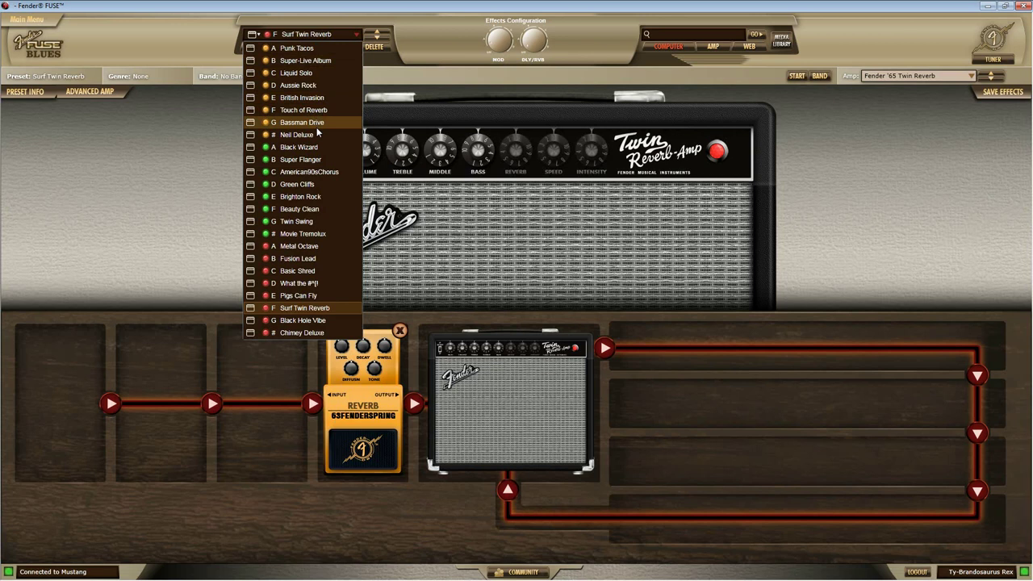
click(317, 247)
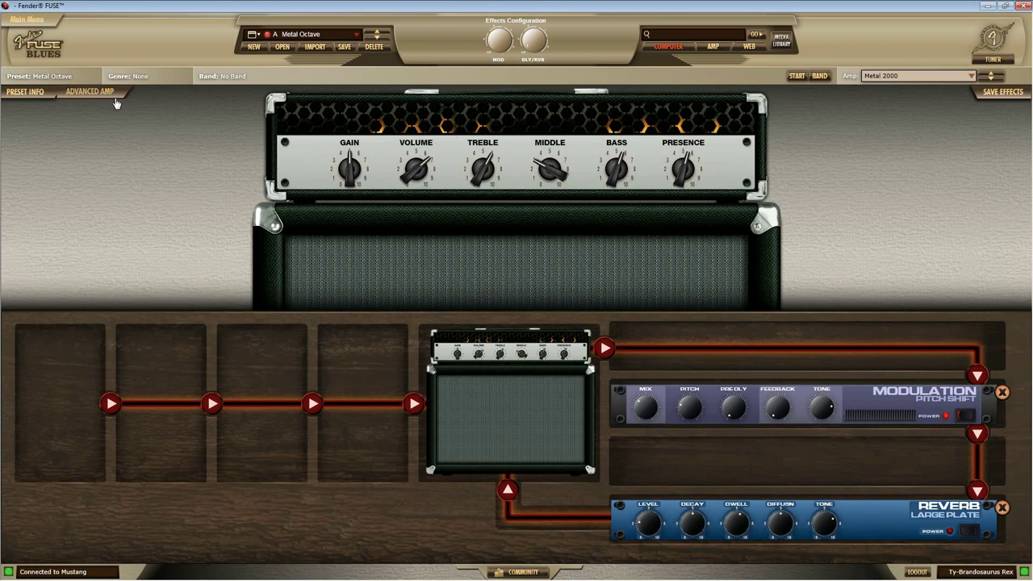
Step: Show the advanced amp settings and switch the cabinet to BSSMN
click(107, 96)
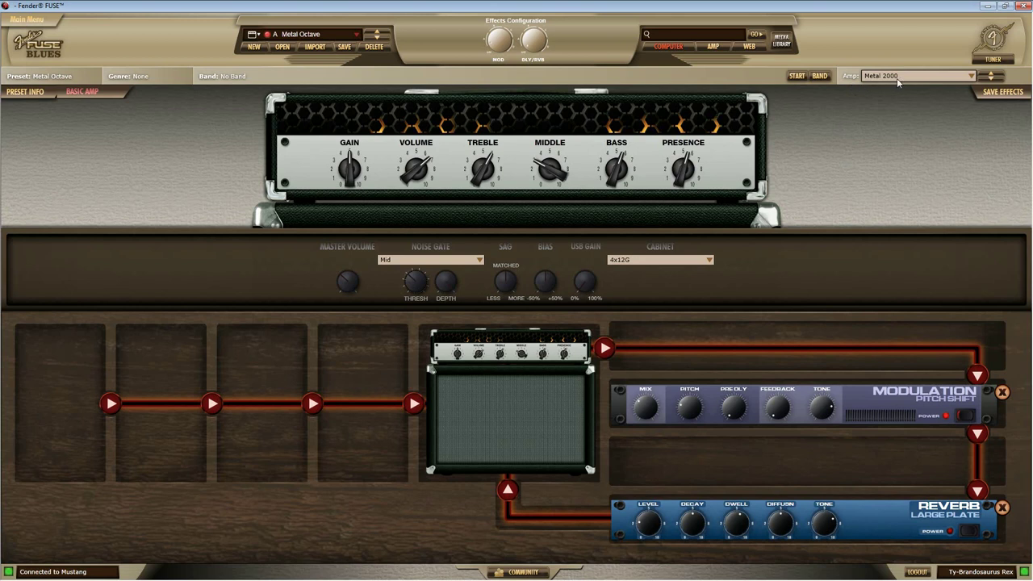
click(691, 262)
click(646, 296)
Step: Try the British '60s and Fender '65 Princeton amps, then step back to the stored Metal Octave preset
click(949, 77)
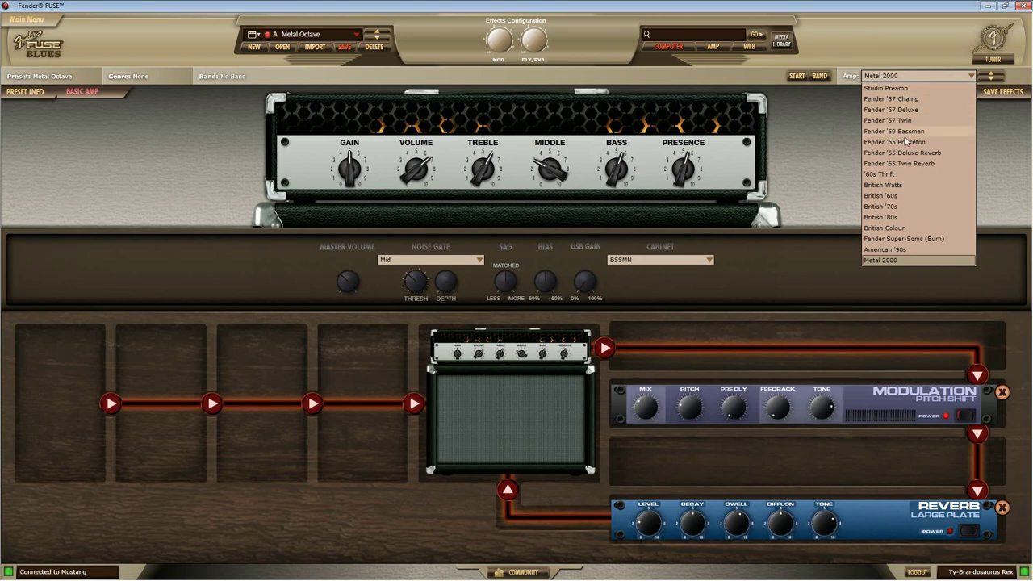
click(911, 196)
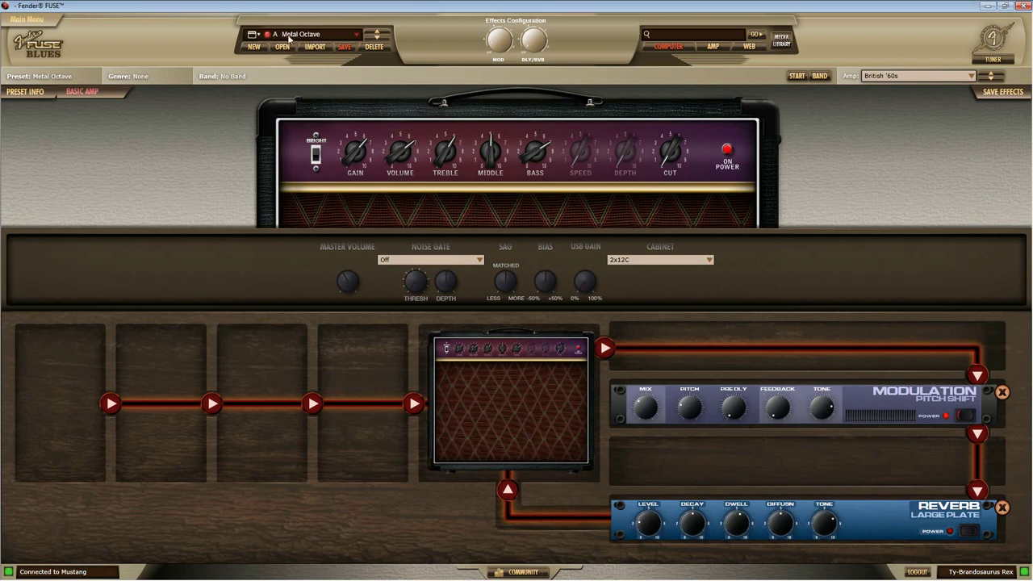
click(880, 74)
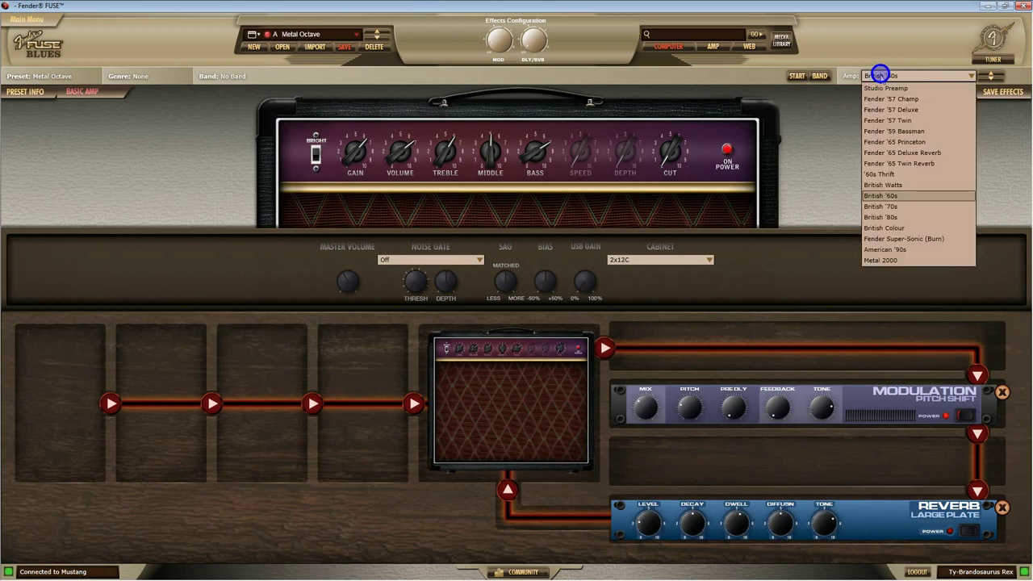
click(898, 142)
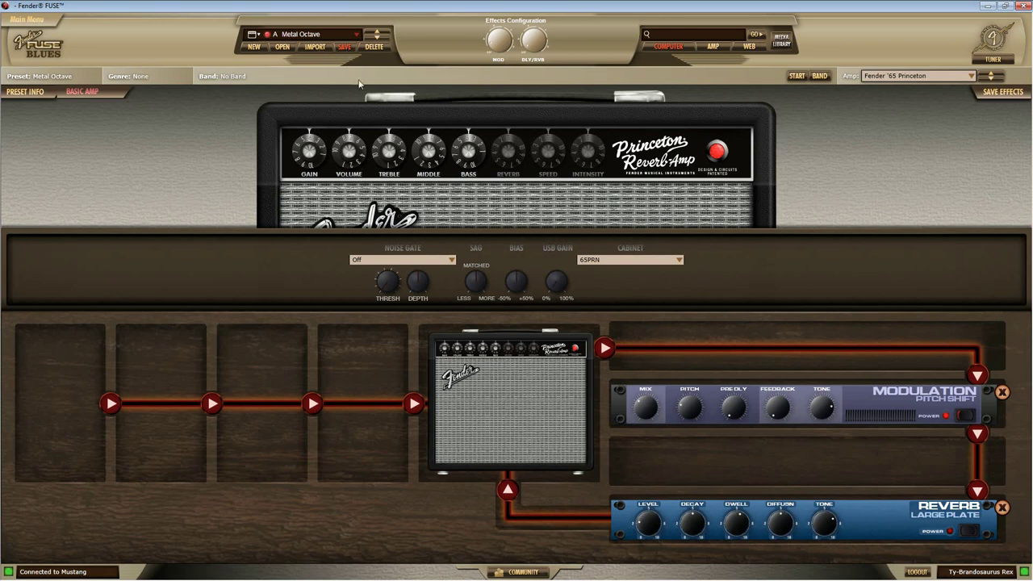
click(383, 38)
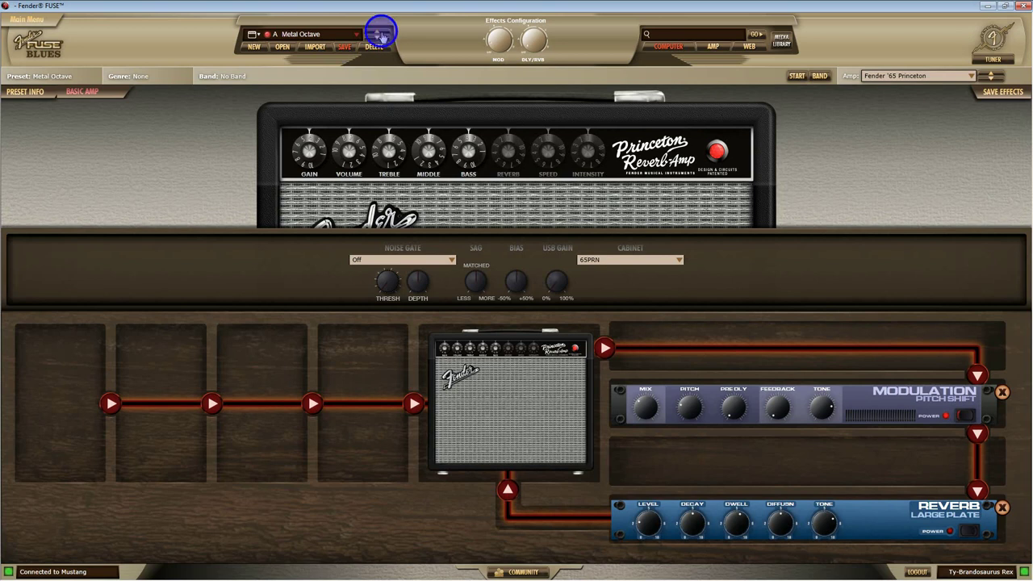
click(382, 41)
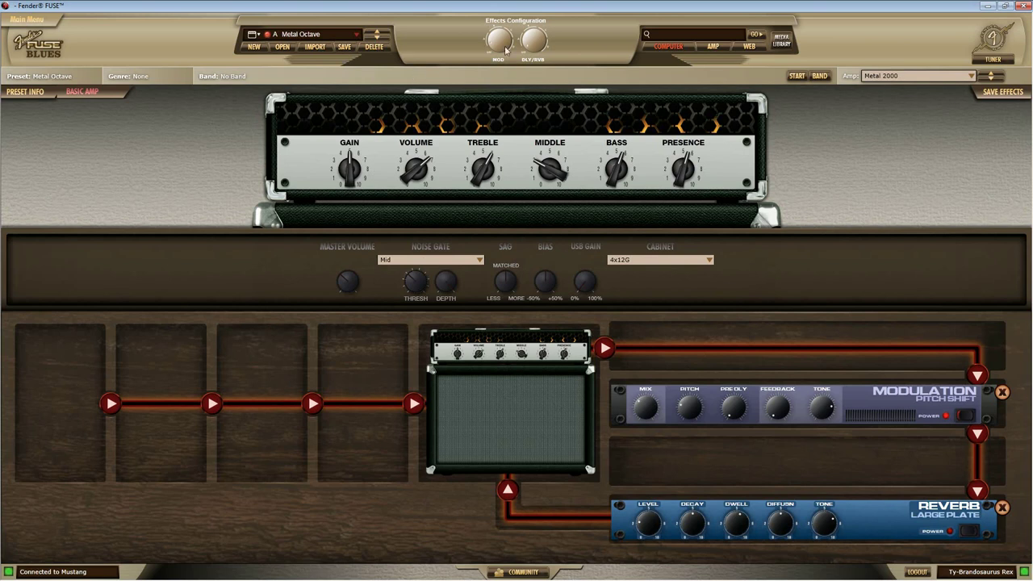
Step: Open the media library and browse the presets shared on the web
click(780, 47)
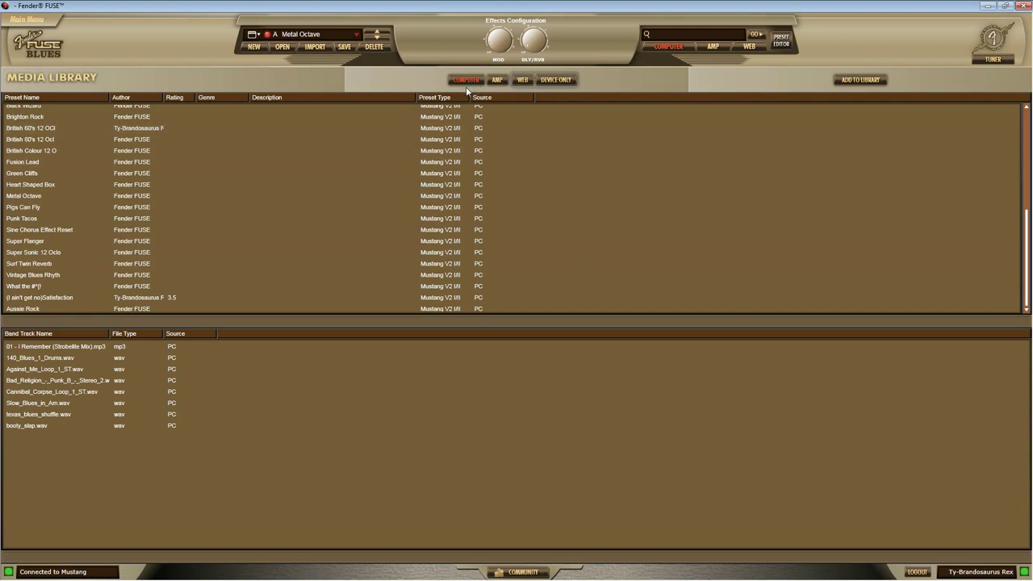
scroll(482, 137, up, 6)
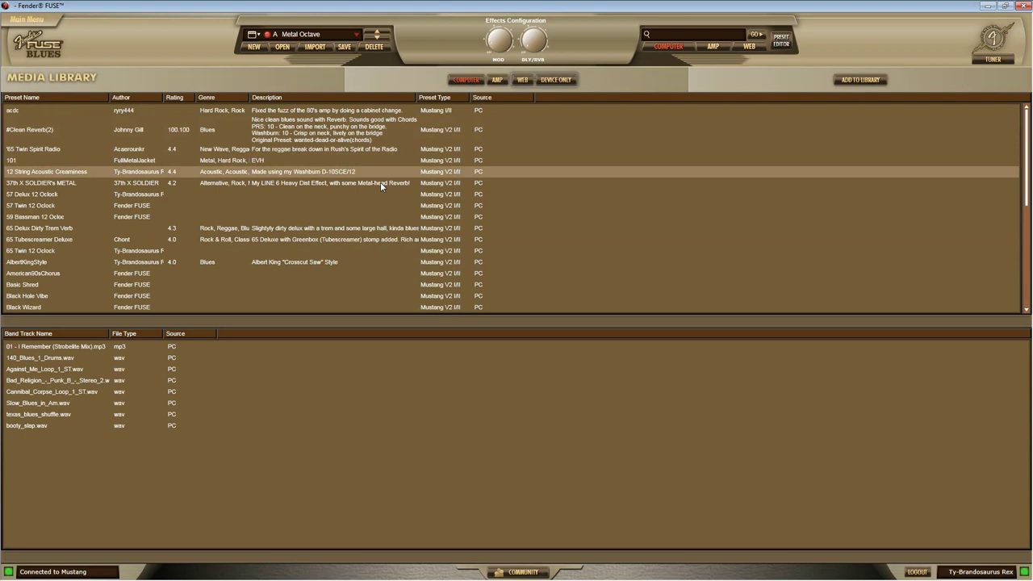
scroll(465, 164, down, 6)
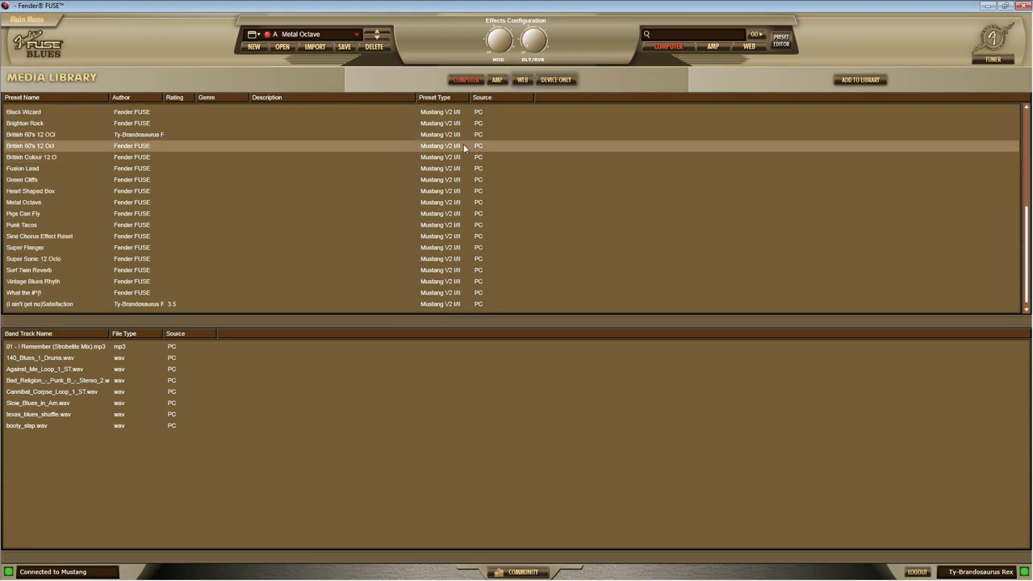
click(522, 80)
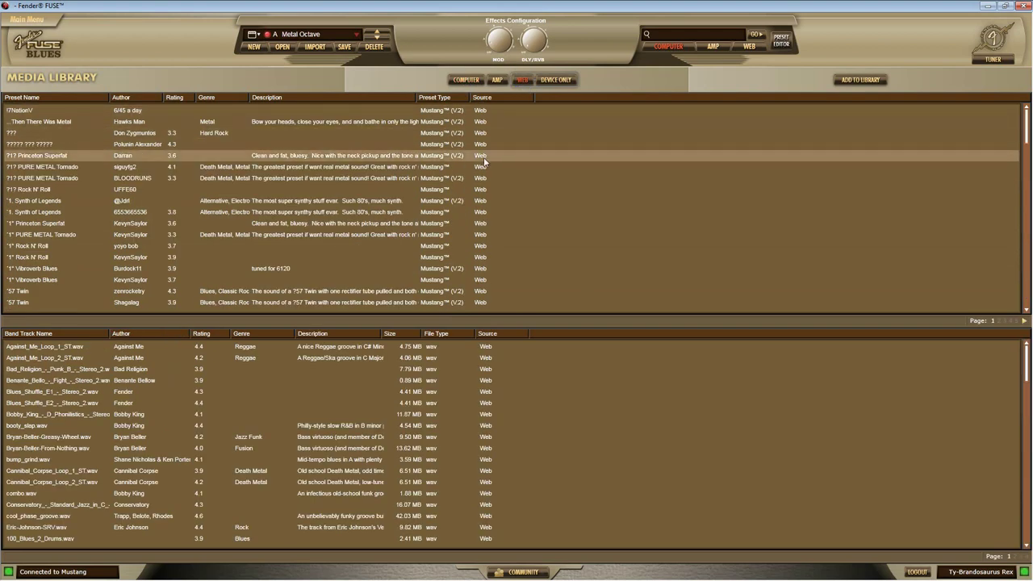
scroll(385, 191, down, 4)
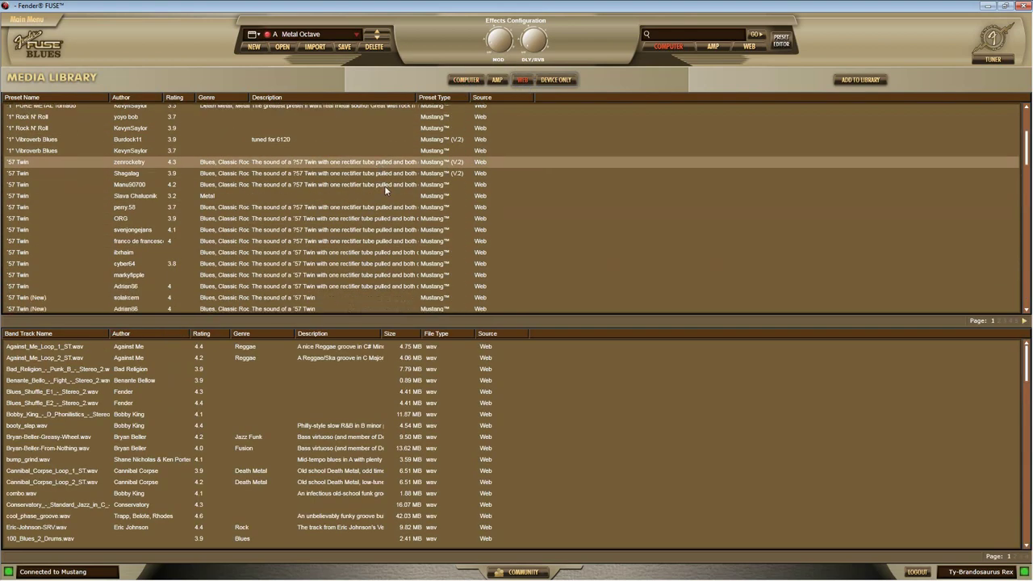
scroll(385, 191, down, 2)
Step: Search online for 'blues' and download the '57 Deluxe Tube Screamer preset
click(750, 46)
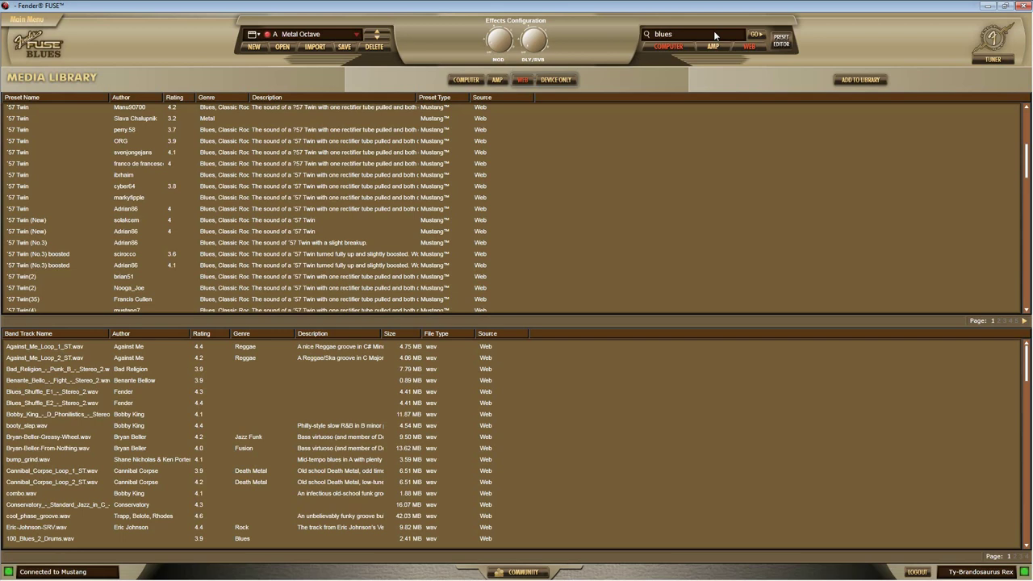
click(754, 34)
click(671, 48)
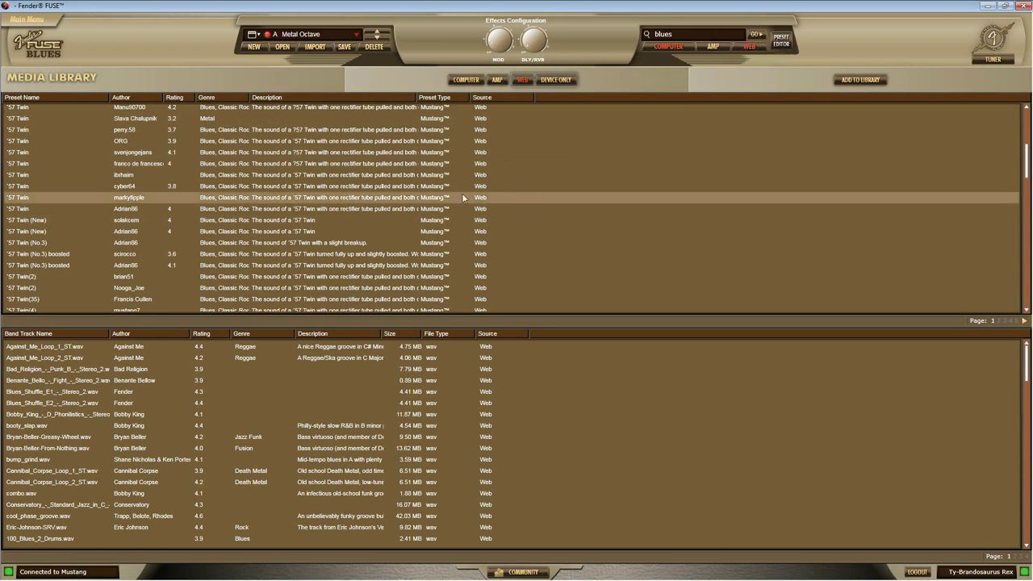
scroll(366, 185, up, 4)
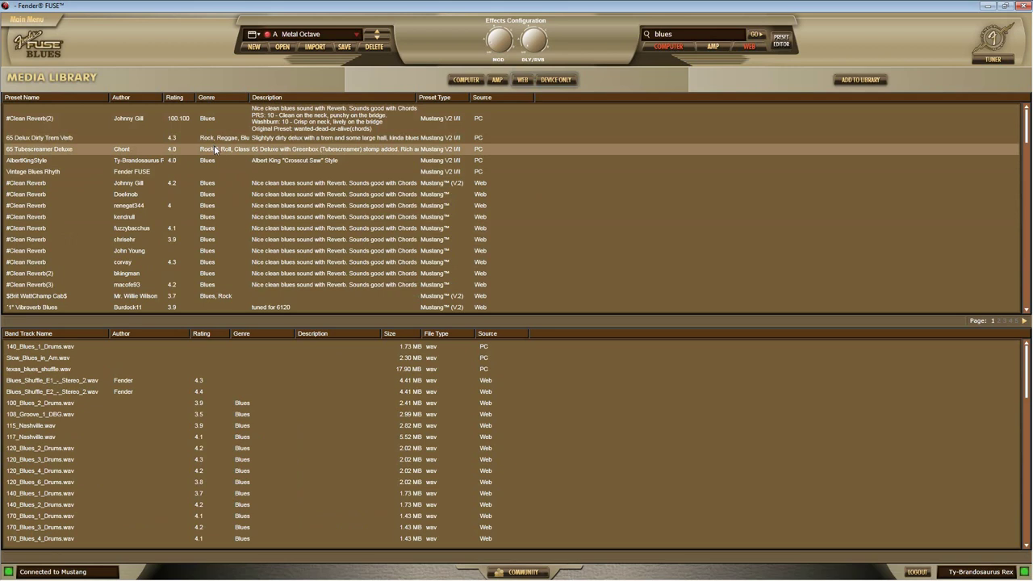
scroll(218, 204, down, 5)
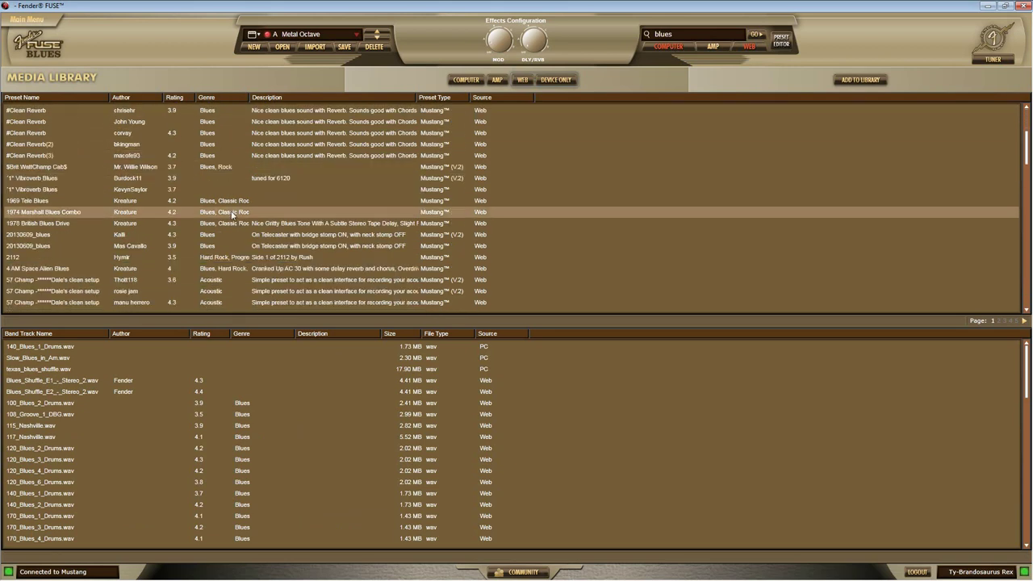
scroll(231, 226, down, 3)
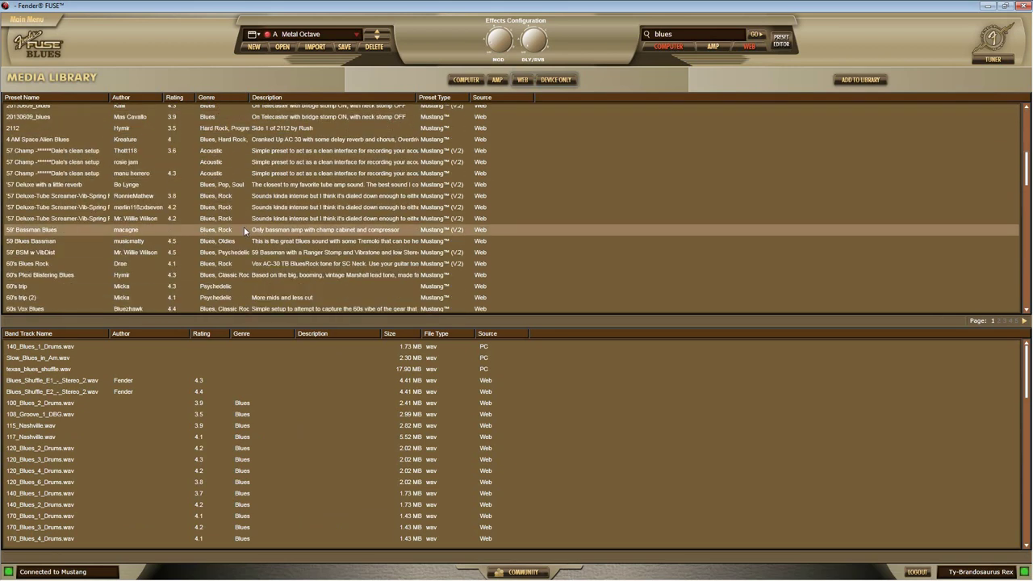
click(232, 221)
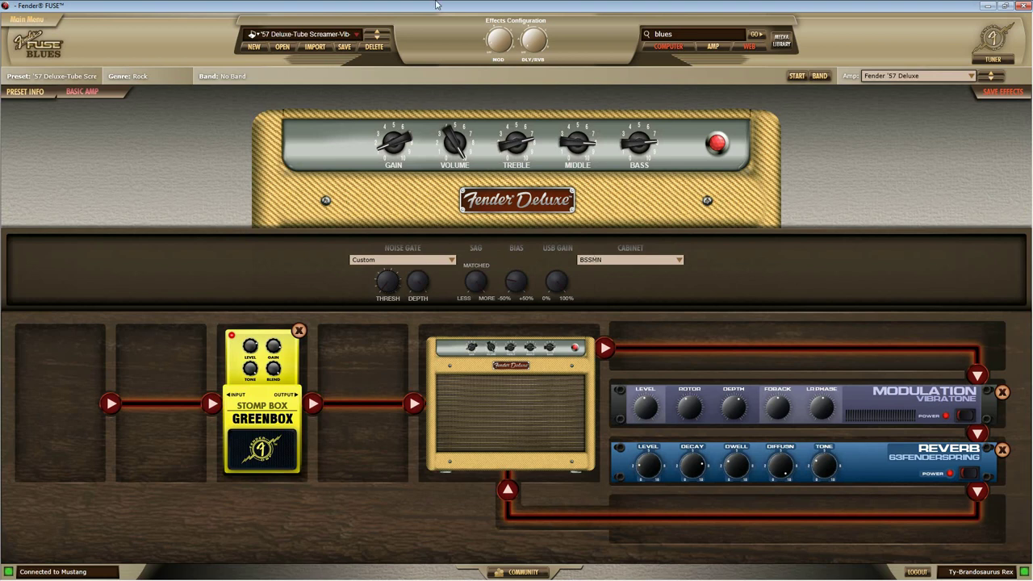
Step: List the presets stored on the computer in the media library, sorted by preset name
click(782, 45)
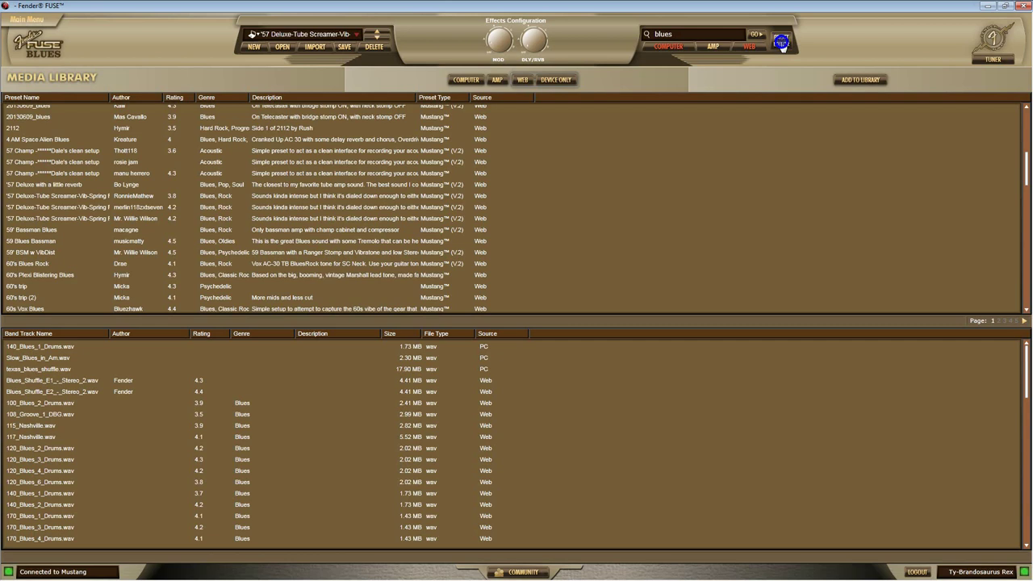
click(471, 83)
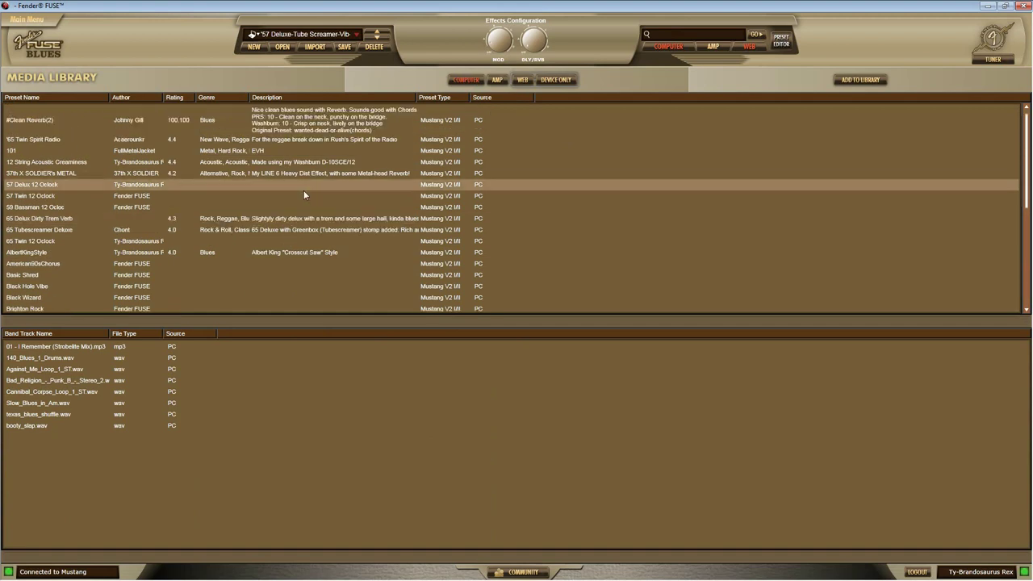
click(53, 95)
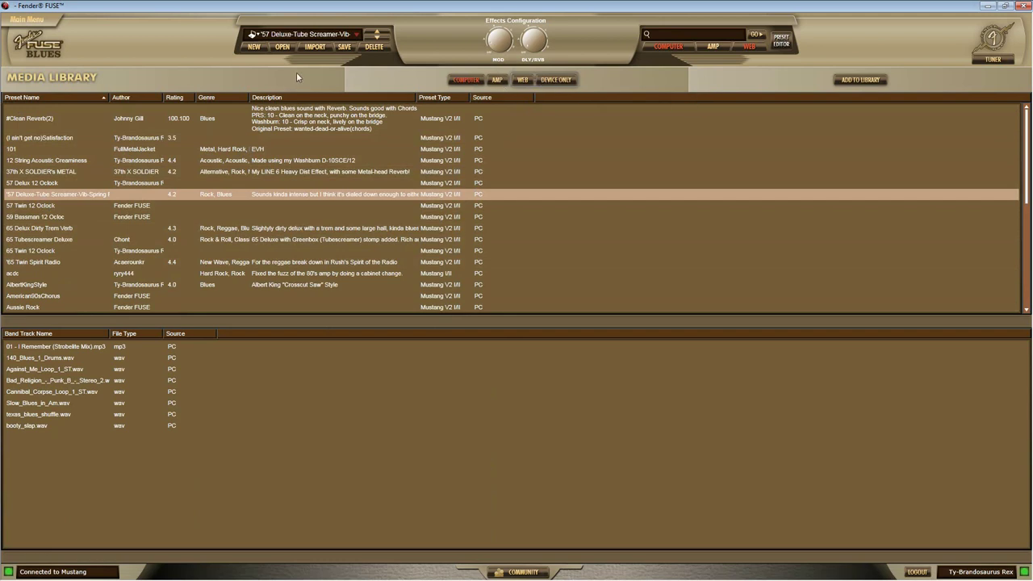
Step: Put an Arena Reverb pedal in the first pedal slot
click(781, 40)
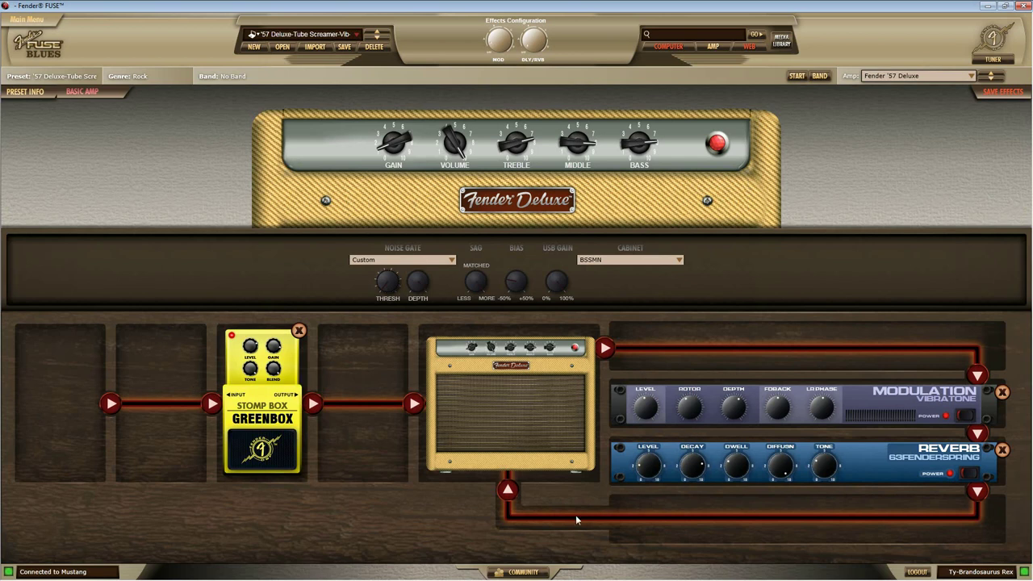
click(62, 412)
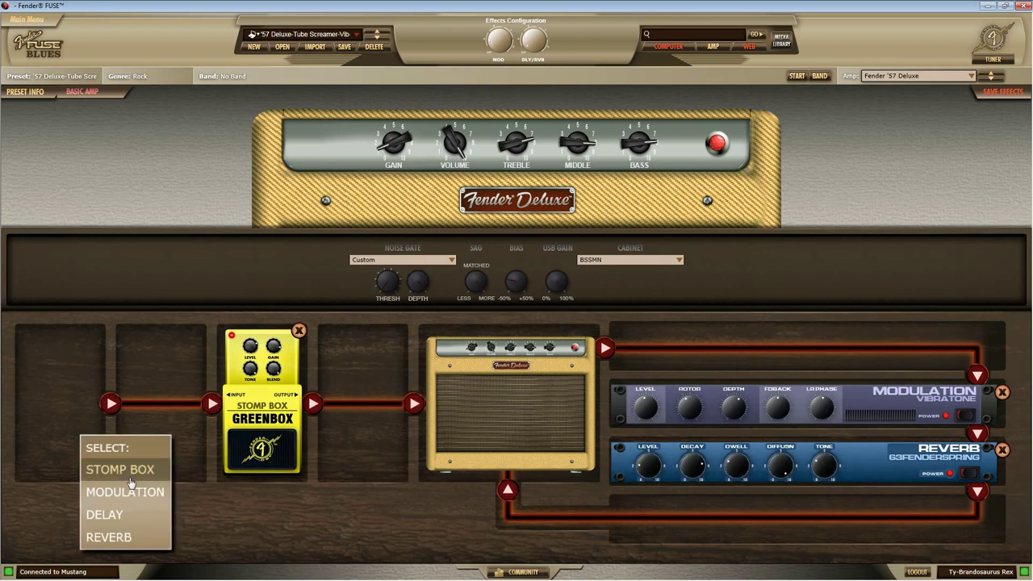
click(123, 536)
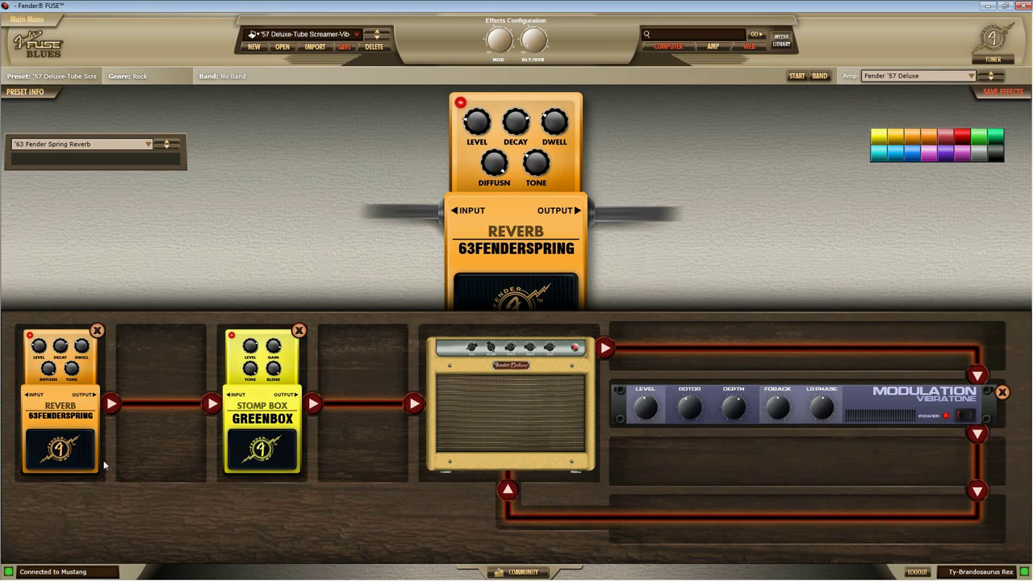
click(94, 145)
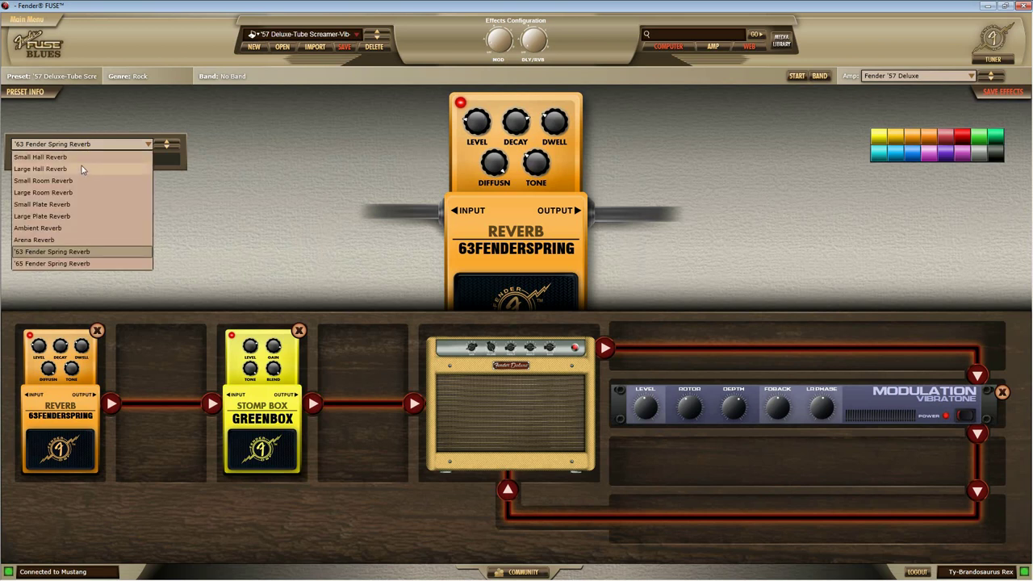
click(80, 240)
Step: Add a modulation effect to the empty slot after the reverb
click(160, 370)
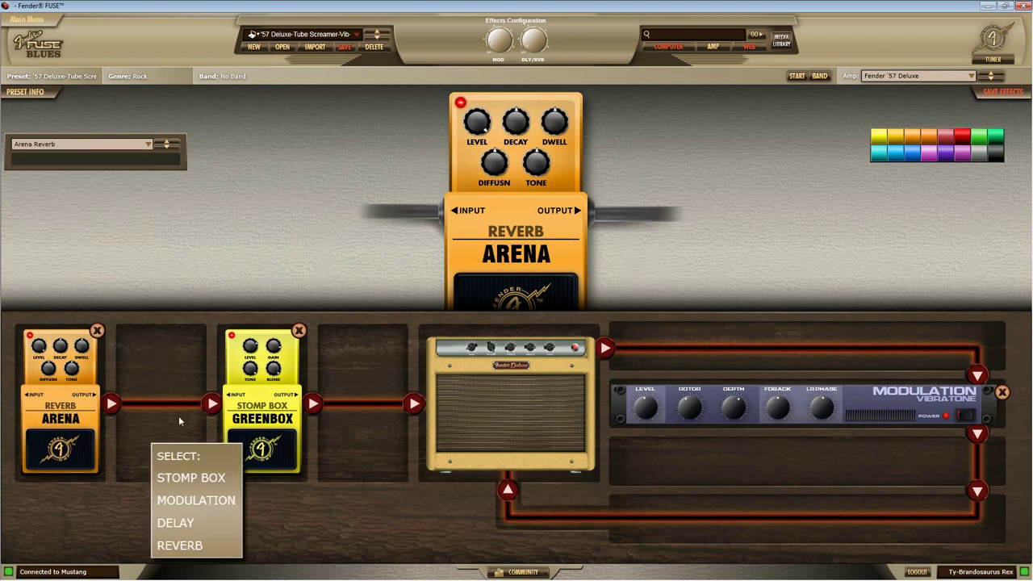
click(197, 503)
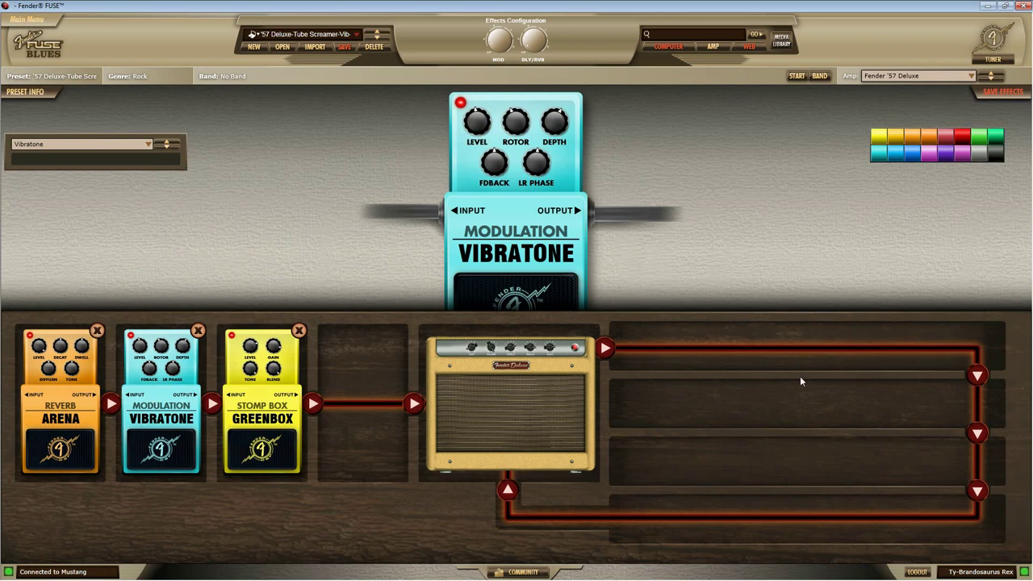
click(386, 386)
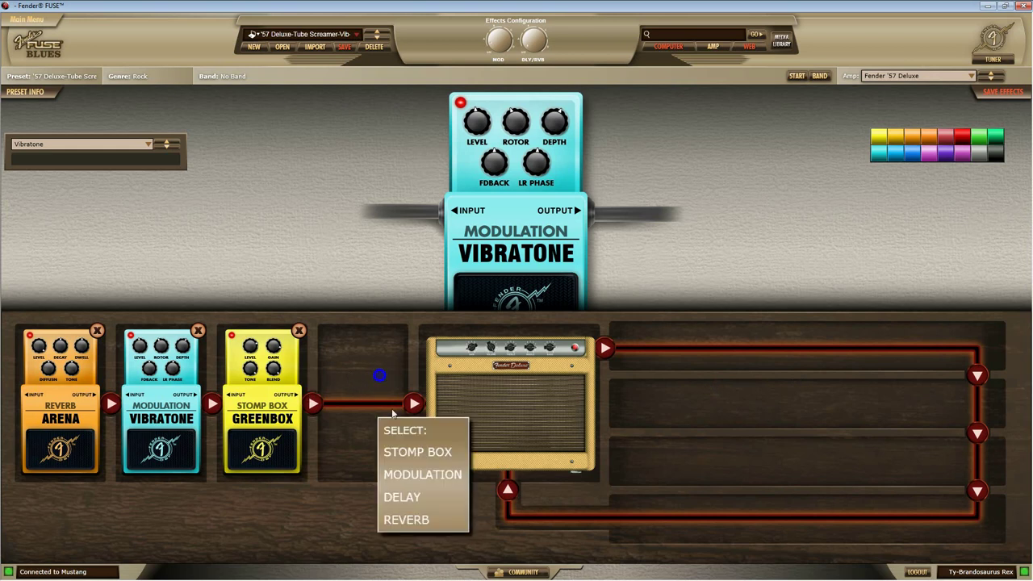
Step: Order the pedals Arena, Greenbox, Vibratone and lower the Greenbox tone to about 30%
click(407, 476)
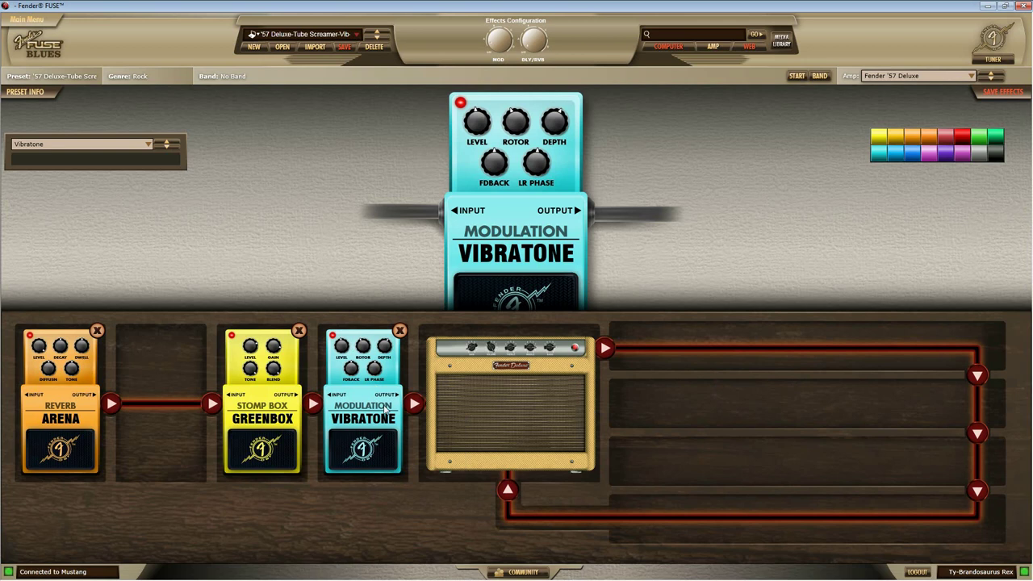
drag(369, 402, 74, 400)
click(71, 398)
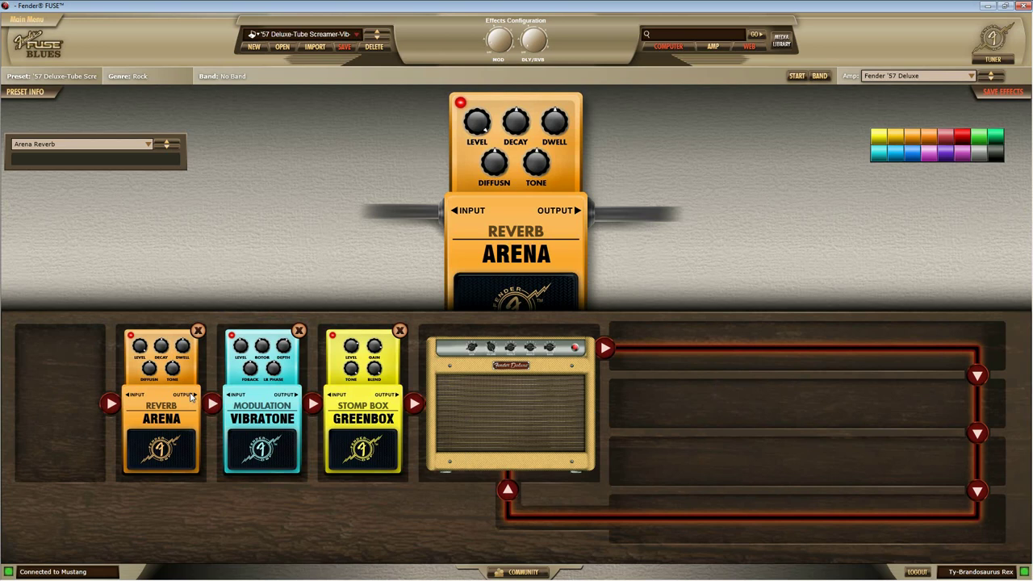
mouse_move(252, 408)
mouse_down()
mouse_move(349, 401)
mouse_move(258, 404)
mouse_up()
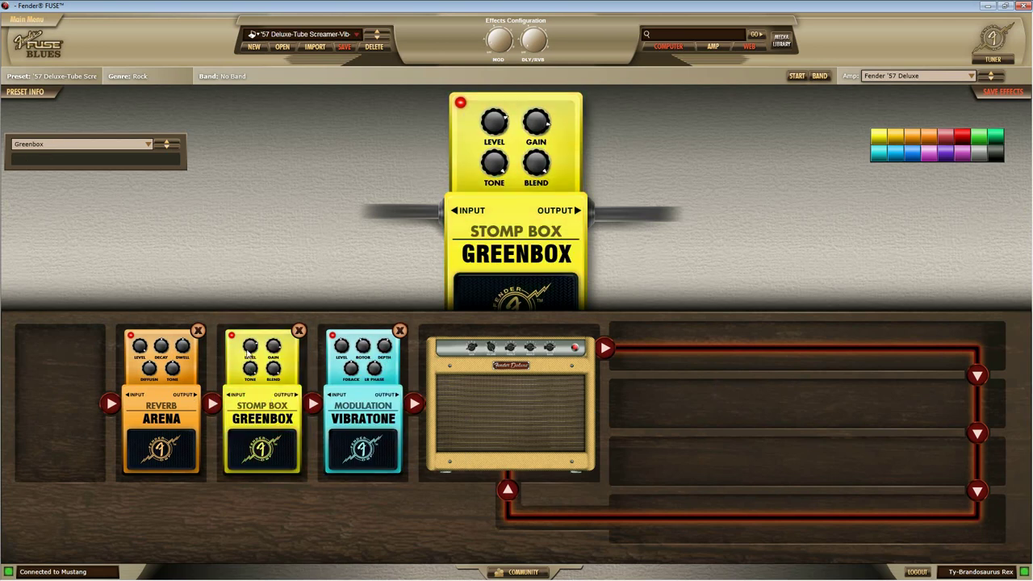
mouse_move(258, 374)
mouse_move(251, 373)
mouse_down()
mouse_move(252, 394)
mouse_move(215, 377)
mouse_move(252, 373)
mouse_up()
mouse_move(494, 167)
mouse_down()
mouse_move(493, 190)
mouse_move(496, 171)
mouse_up()
Step: Try several colour swatches on the Greenbox pedal, ending on pink
click(980, 137)
click(964, 138)
click(945, 137)
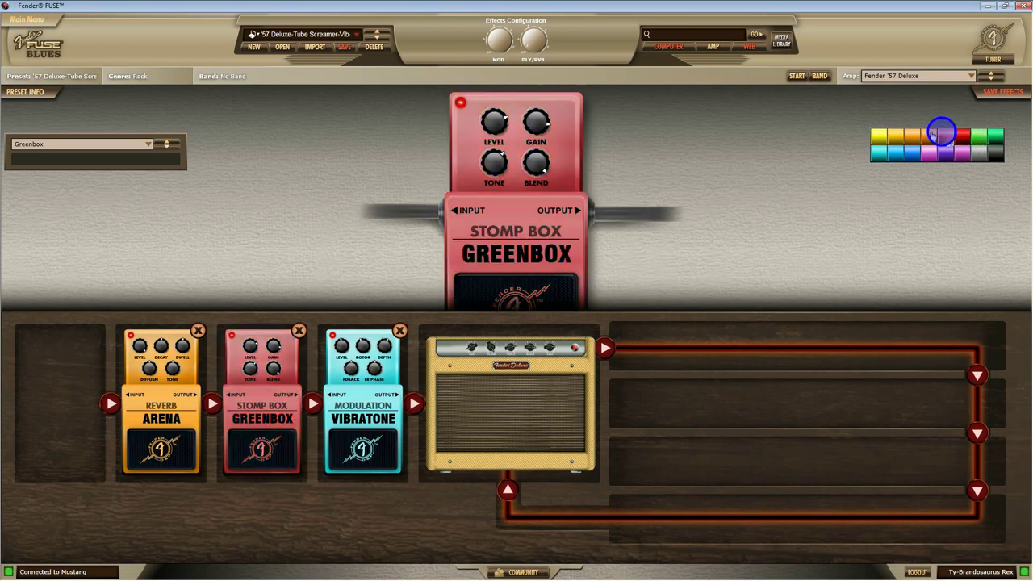
click(928, 137)
click(896, 137)
click(885, 138)
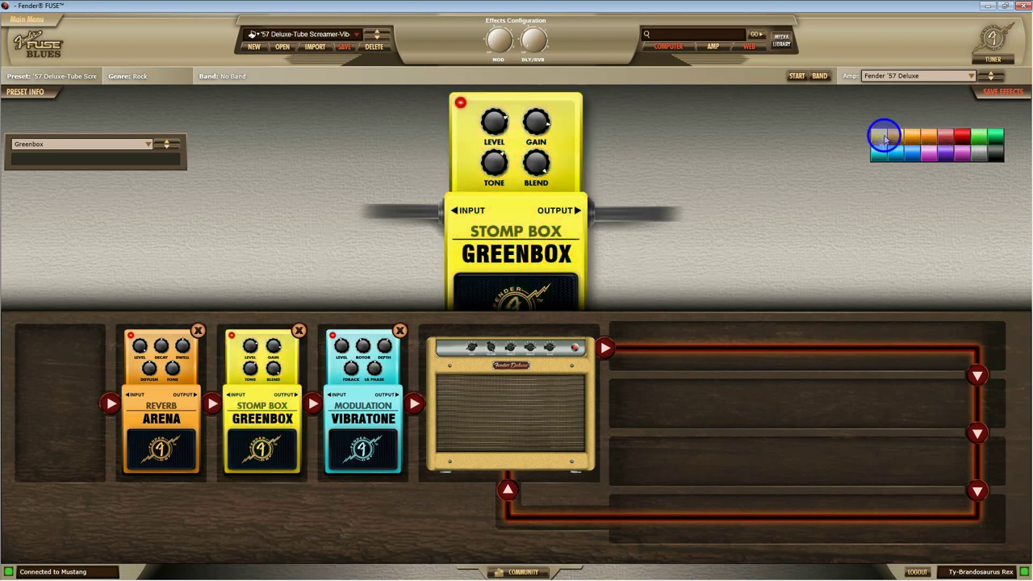
click(927, 155)
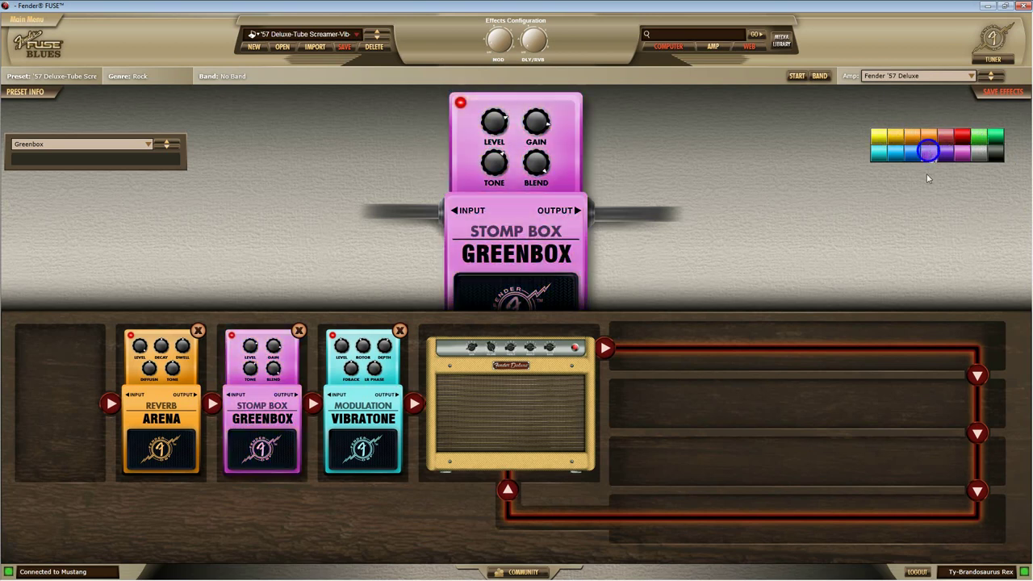
Step: Move the Greenbox into the post-amp rack as a Post Gain effect
click(858, 396)
click(686, 419)
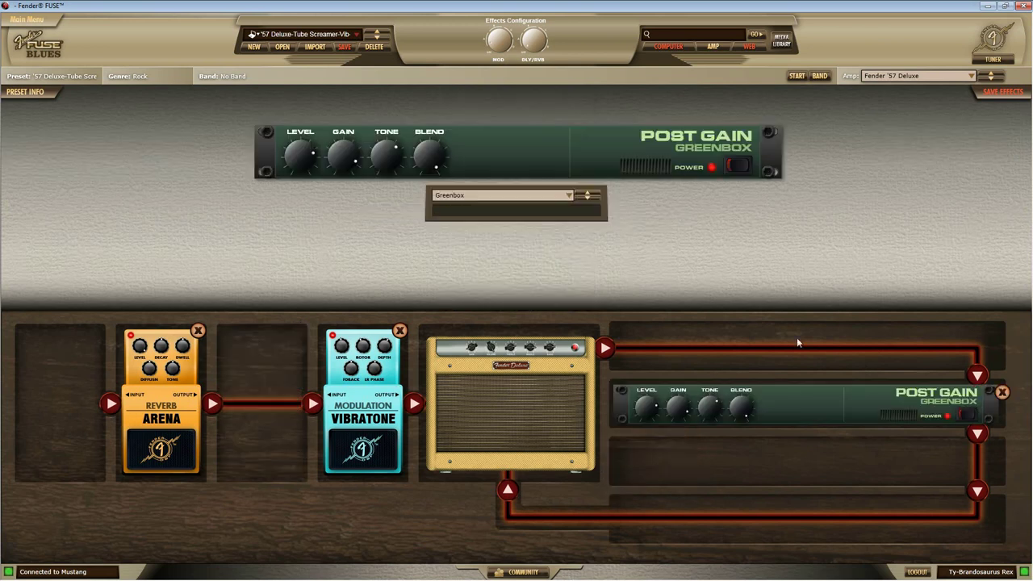
click(568, 195)
click(566, 195)
click(733, 168)
Step: Toggle the Vibratone bypass off and on, then show the Fender Deluxe basic amp controls
click(369, 401)
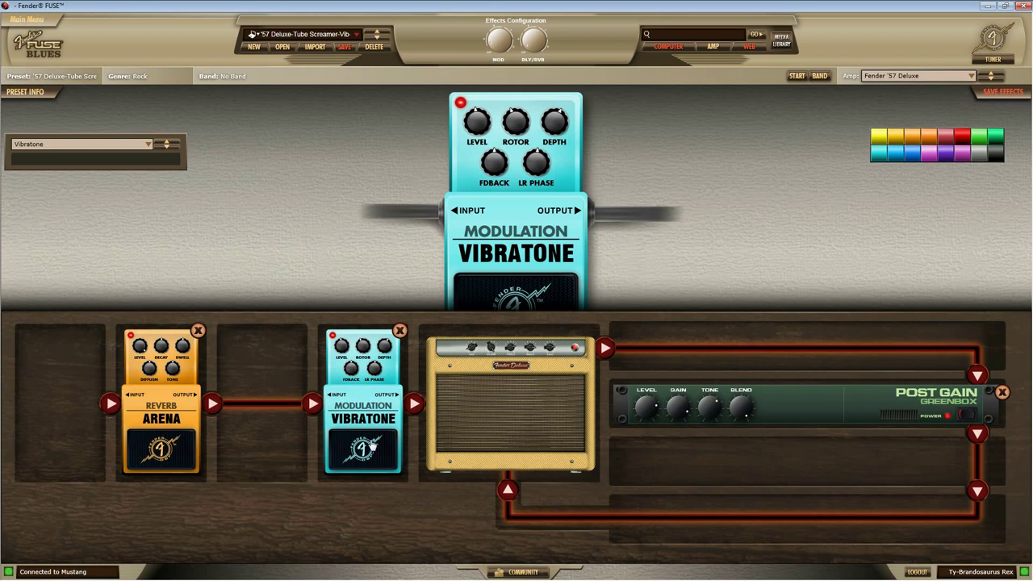
click(367, 458)
click(367, 457)
click(367, 458)
click(367, 458)
click(511, 399)
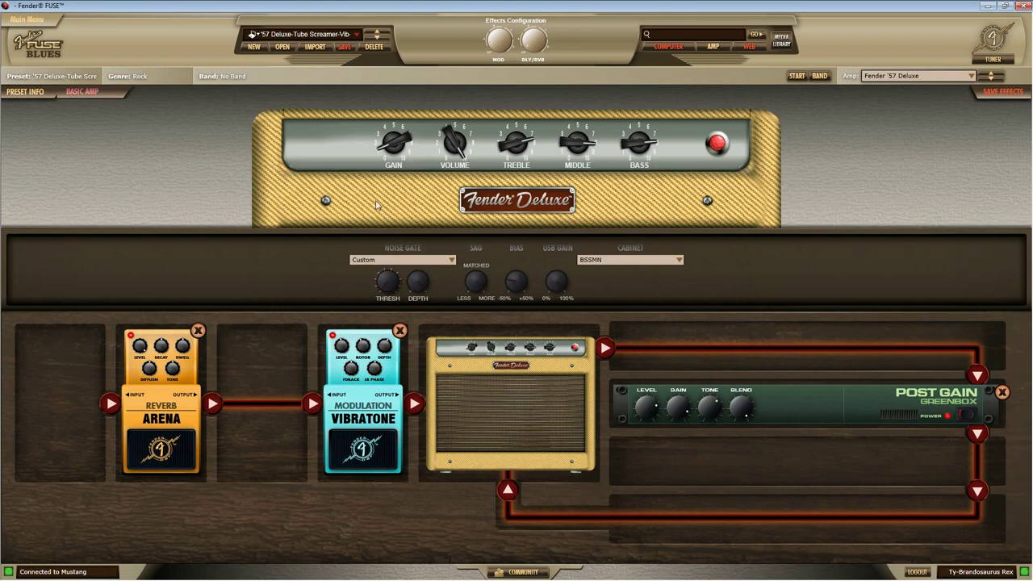
click(84, 93)
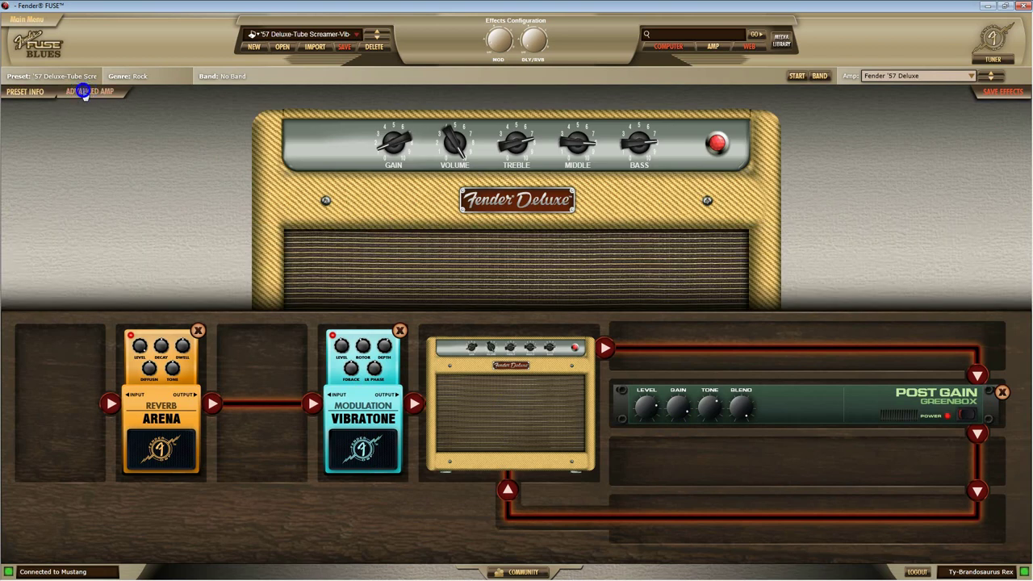
Step: Start a new preset using the '60s Thrift amp
click(253, 47)
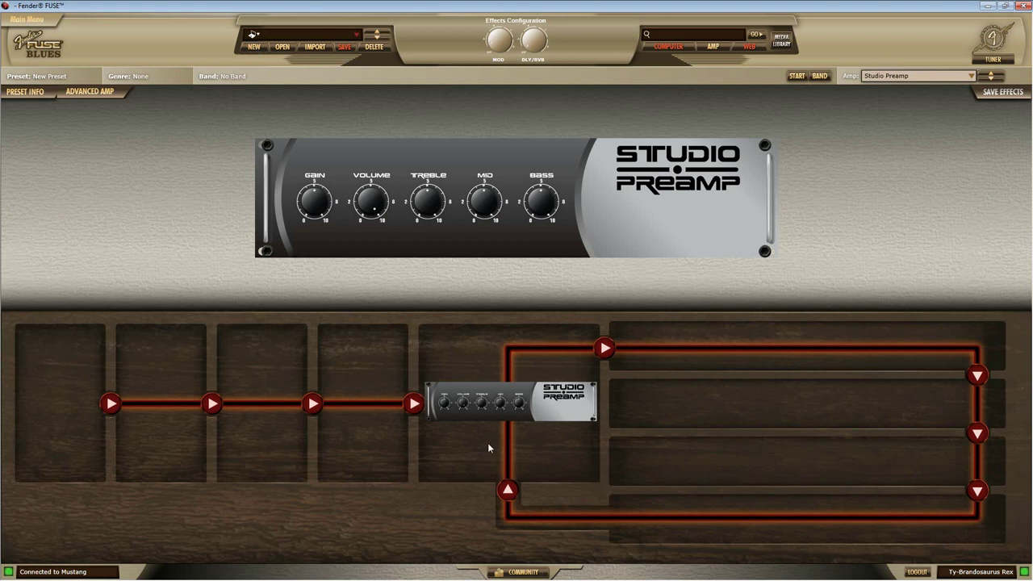
click(938, 78)
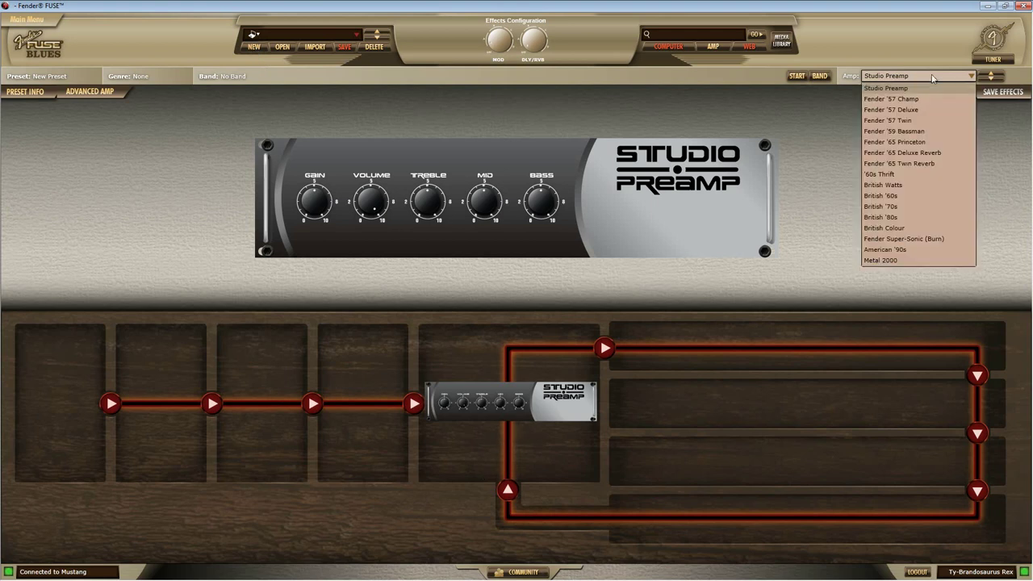
click(897, 172)
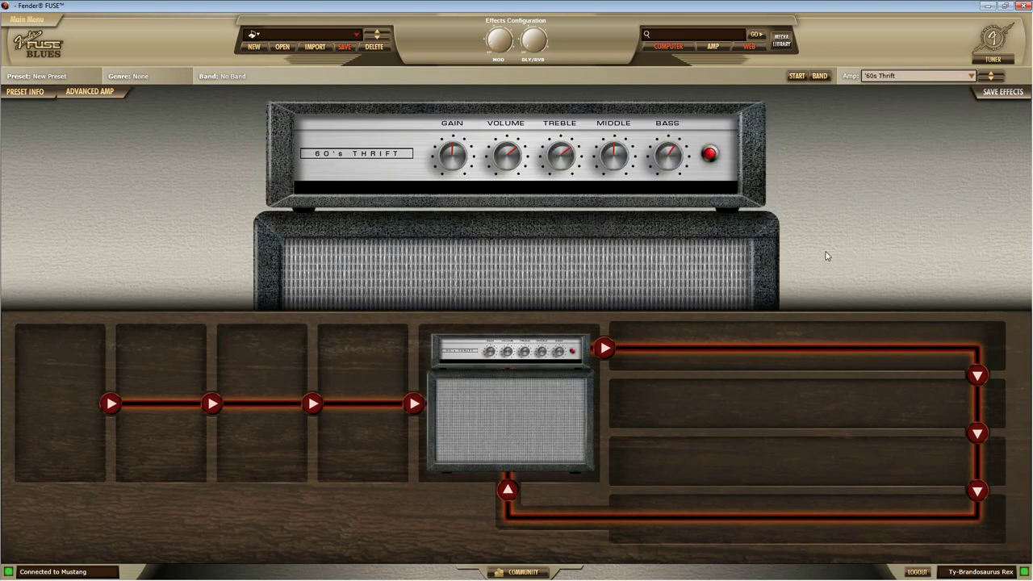
Step: Add a Sine Chorus pedal in slot 3 and a Mono Delay rack after the amp
click(307, 412)
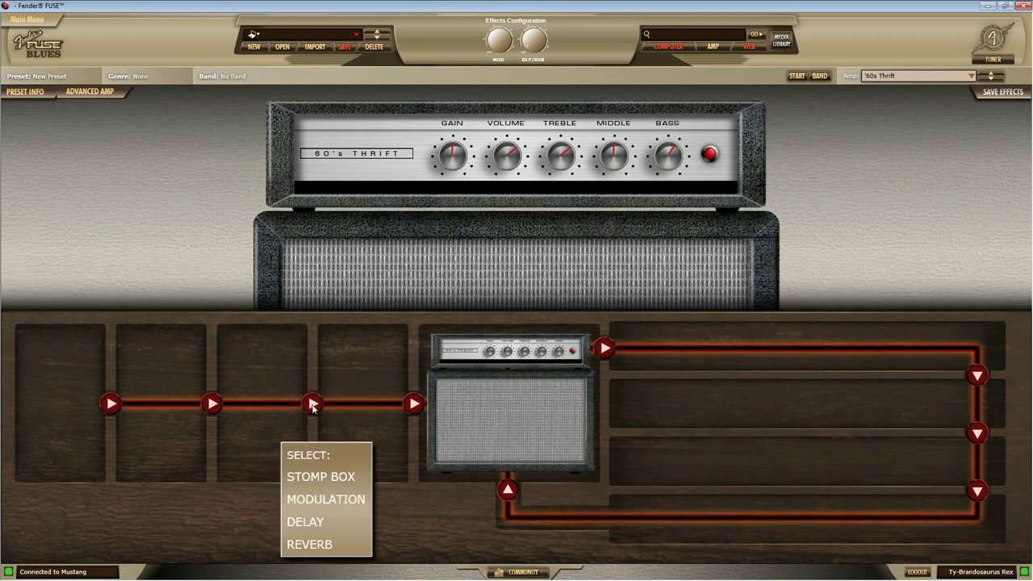
click(307, 499)
click(846, 421)
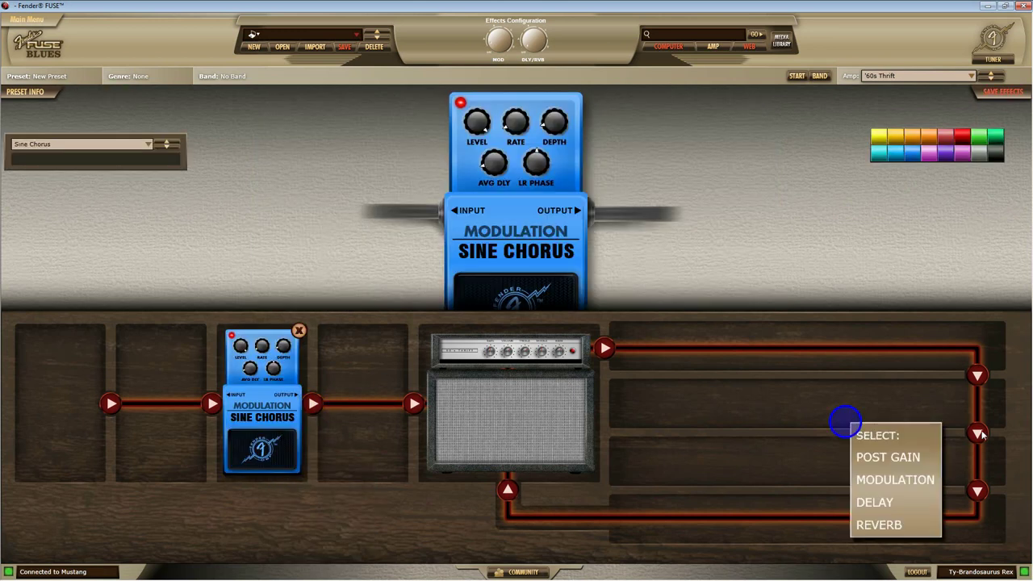
click(880, 502)
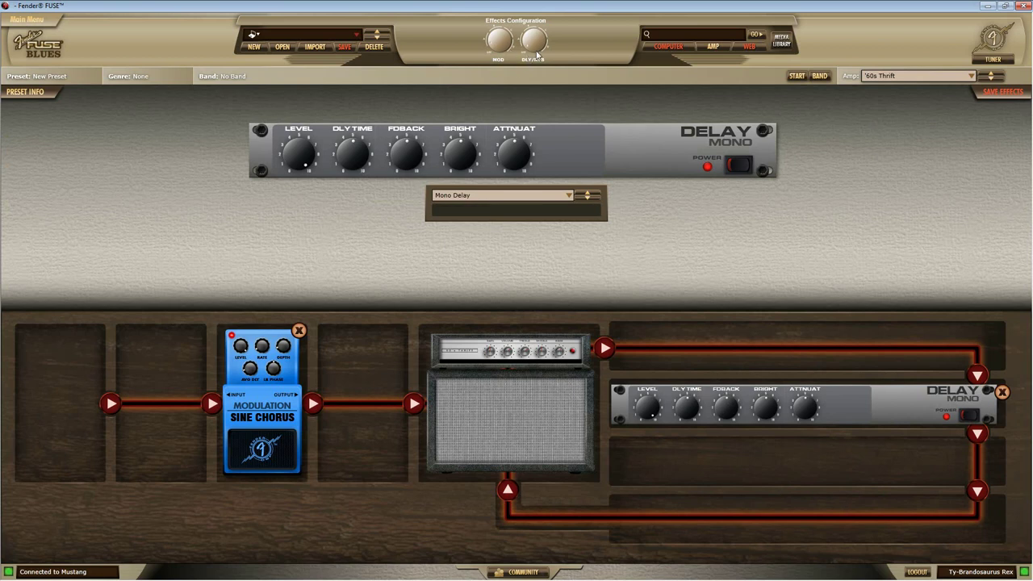
click(536, 58)
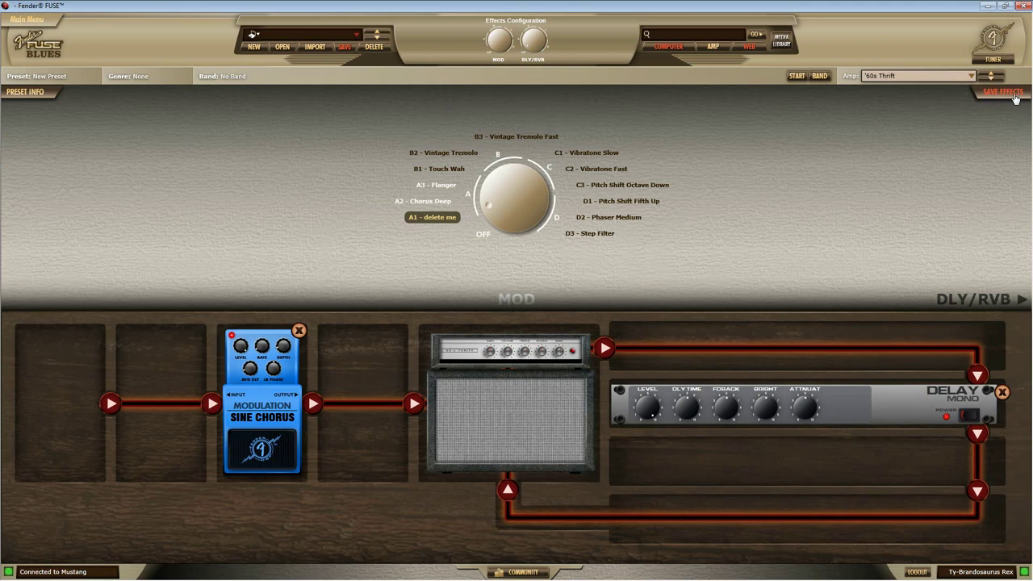
Step: Try the modulation presets A1, D2, C3, B3 and B2, ending on A3 Flanger
click(433, 218)
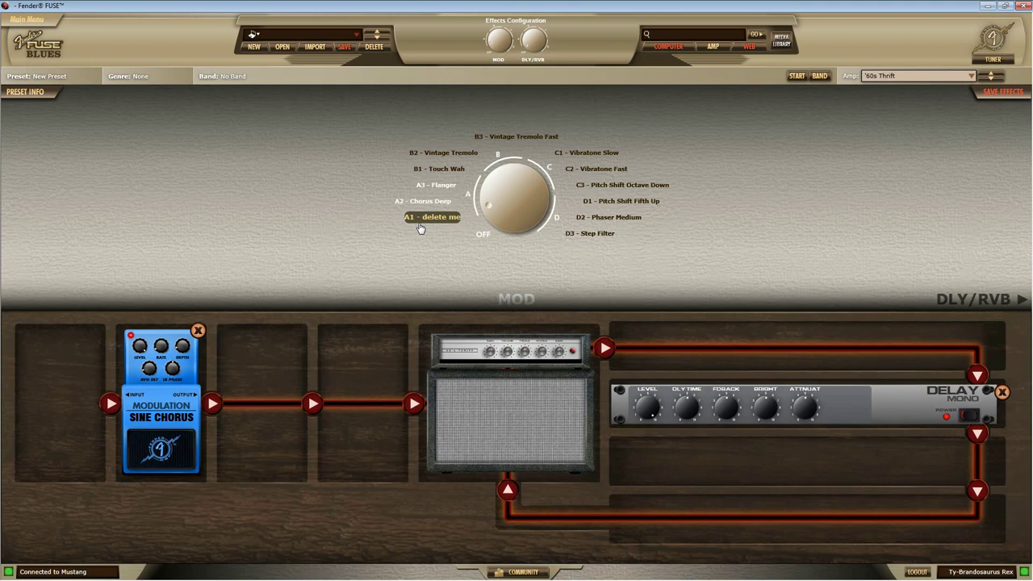
click(604, 217)
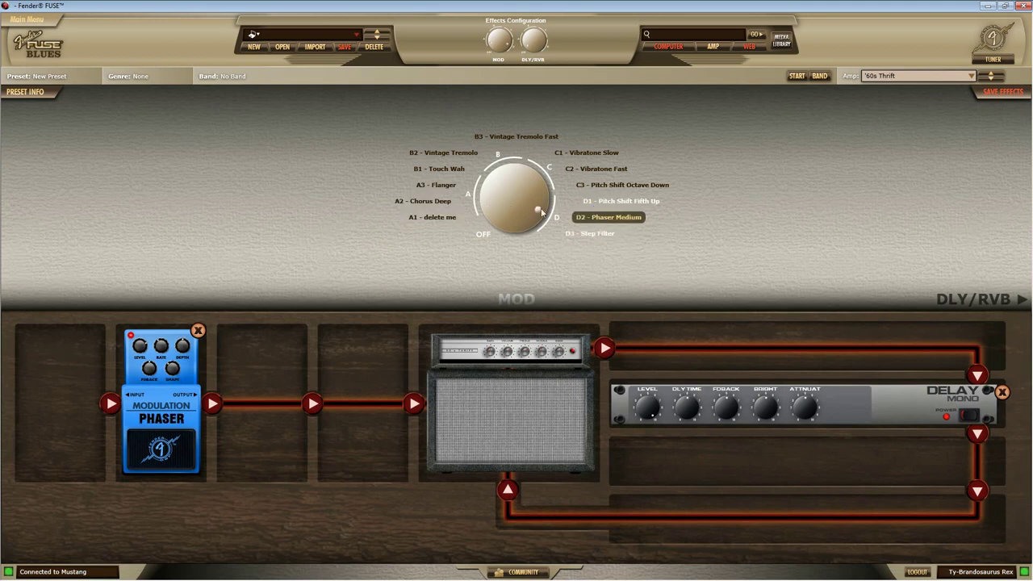
click(607, 186)
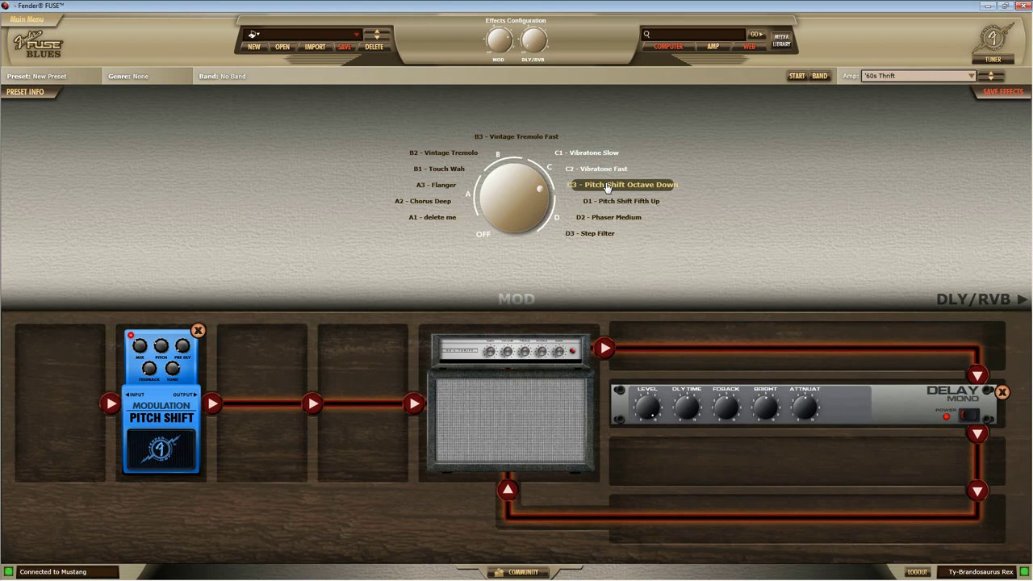
click(525, 138)
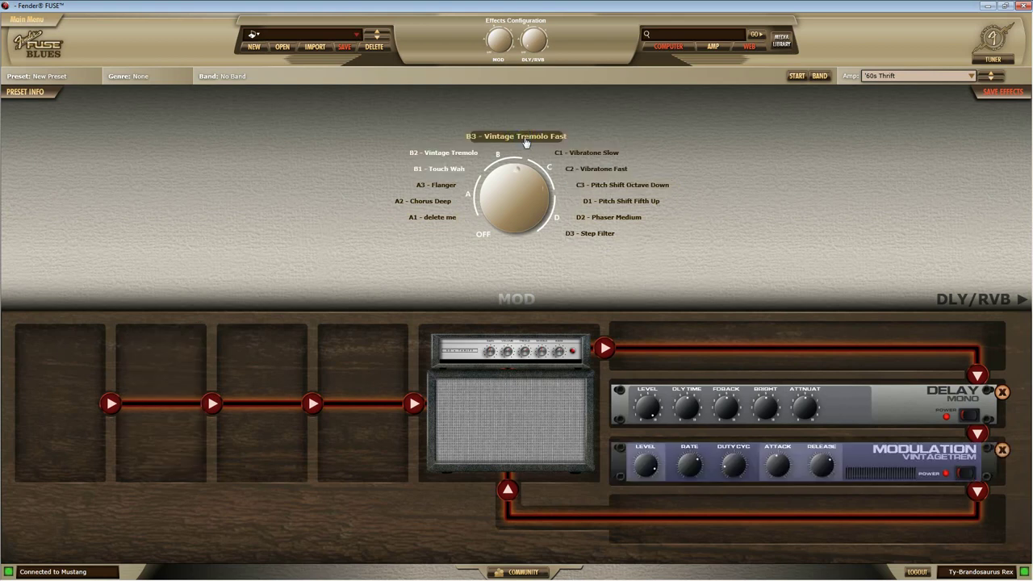
click(451, 153)
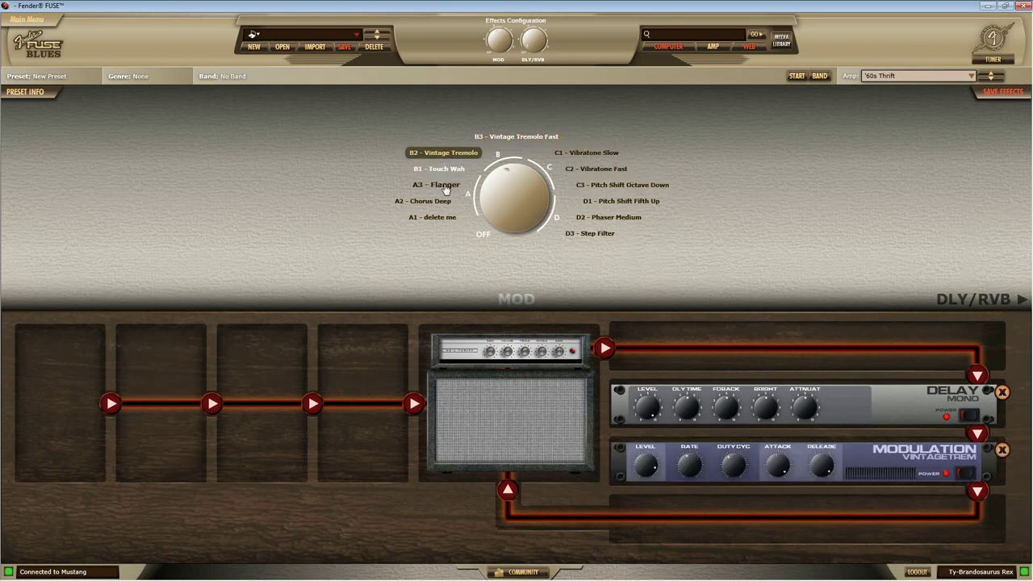
click(444, 186)
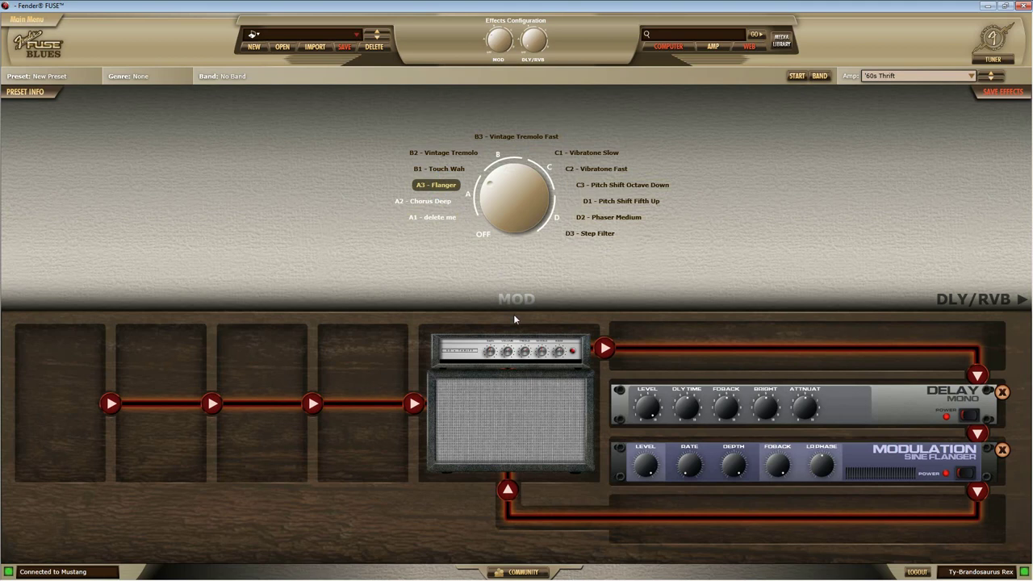
Step: Apply the C3 Tape Delay/Room preset, then change the delay to Mono Delay
click(534, 41)
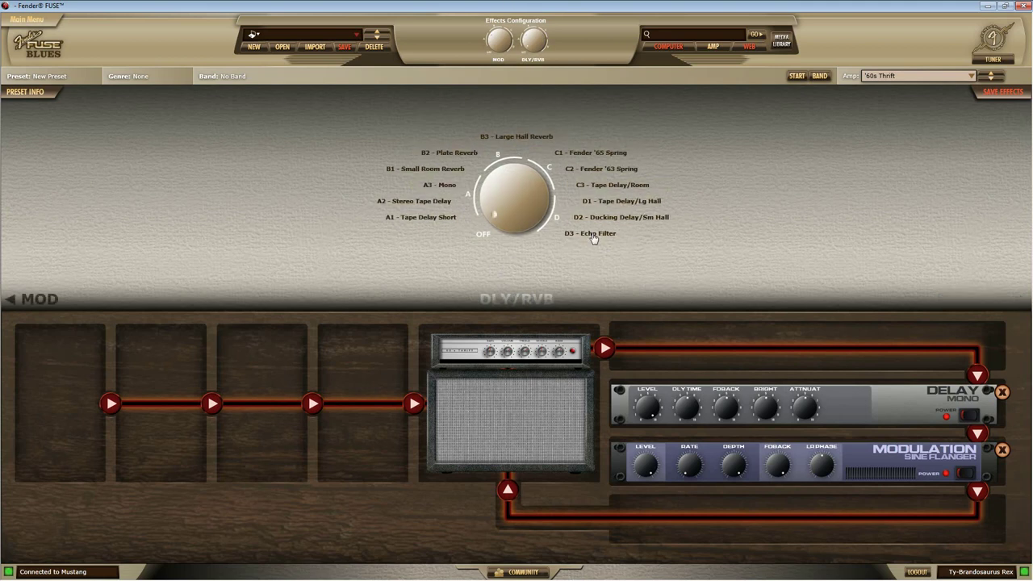
click(605, 188)
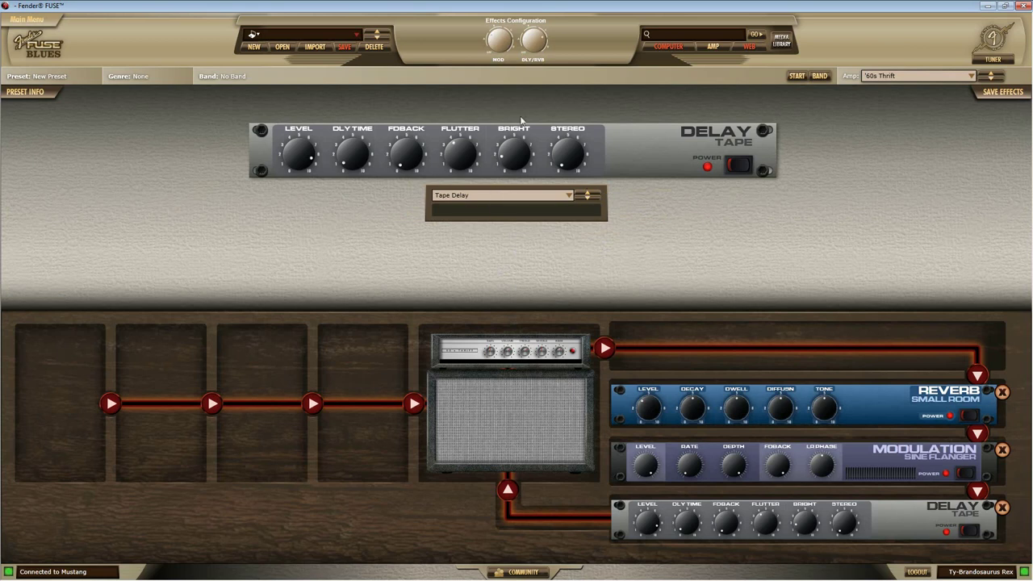
click(534, 45)
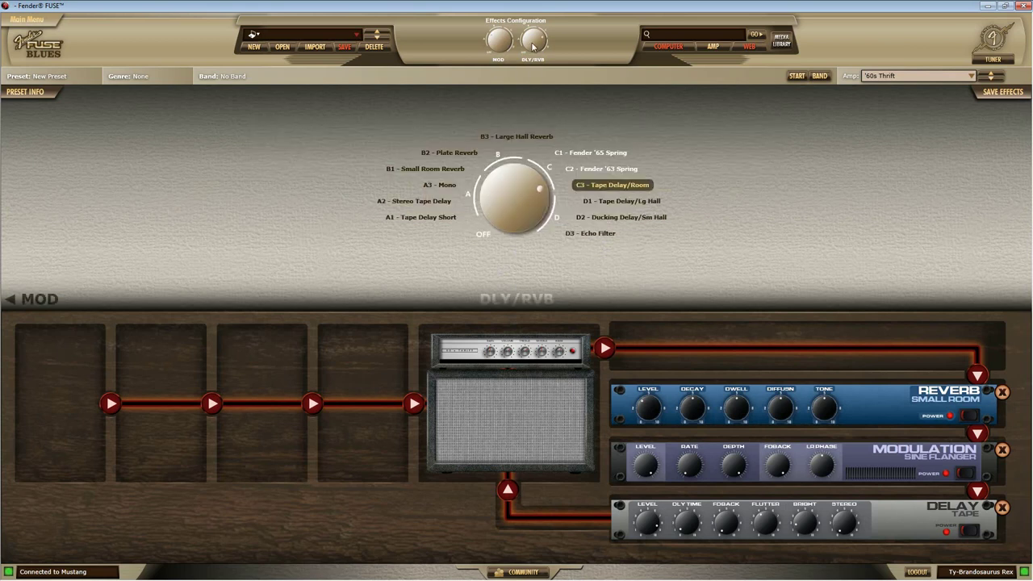
click(441, 185)
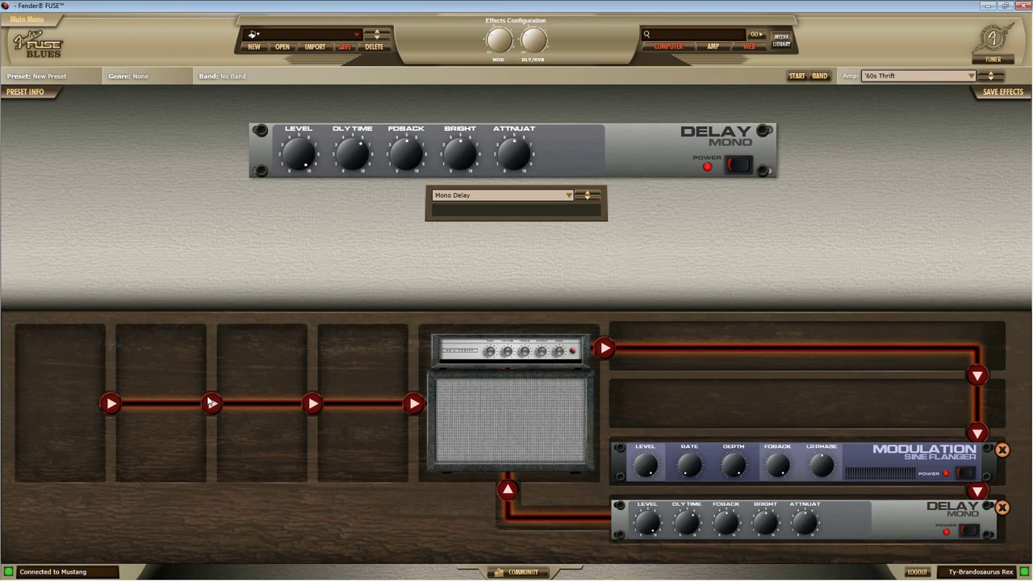
Step: Save the '60s Thrift, Sine Flanger and Mono Delay setup as a new preset named 'delete me'
click(211, 402)
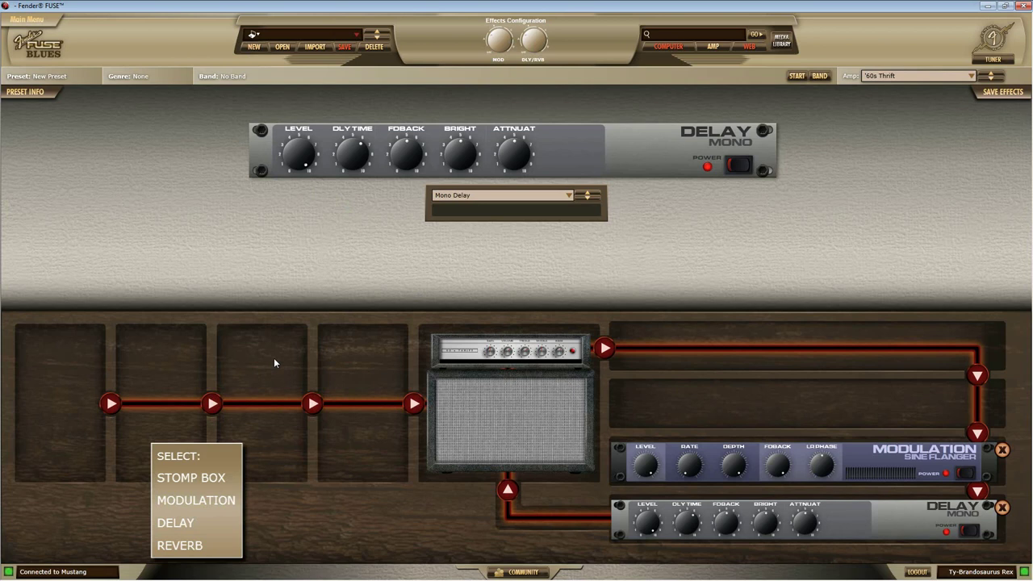
click(342, 45)
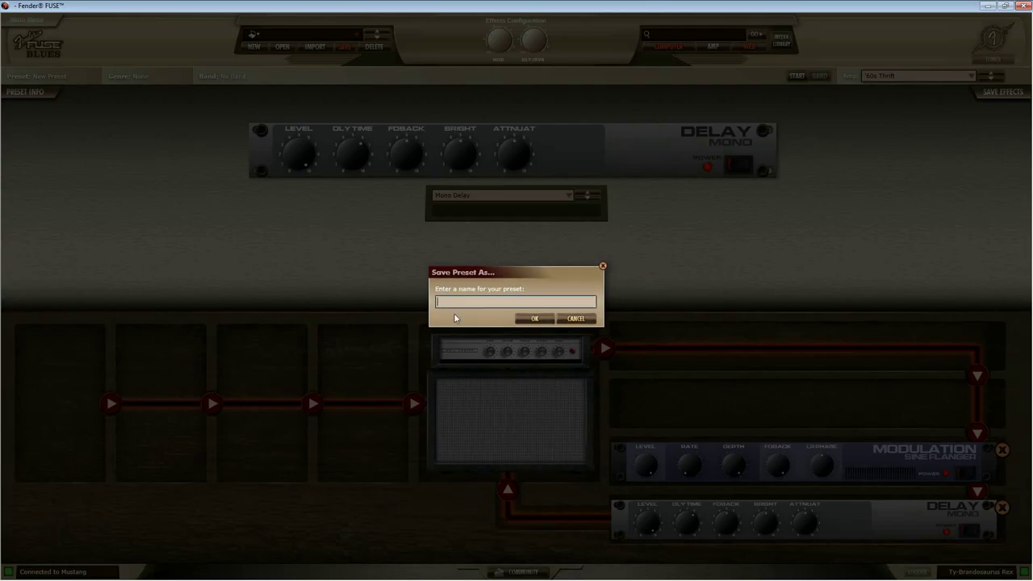
text(delete me)
key(Return)
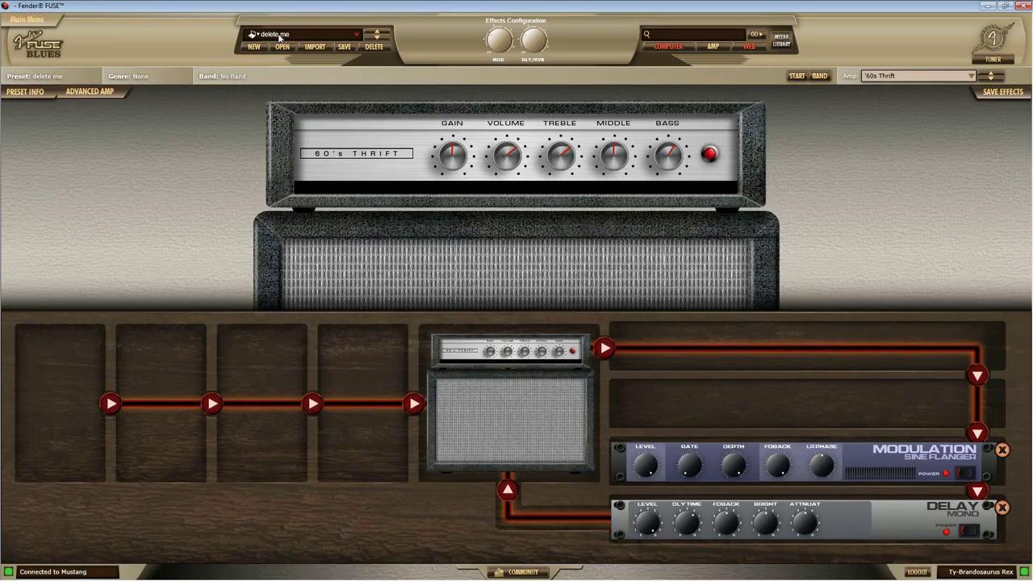
Step: In the media library, start saving 'delete me' to amp slot E, then cancel
click(781, 42)
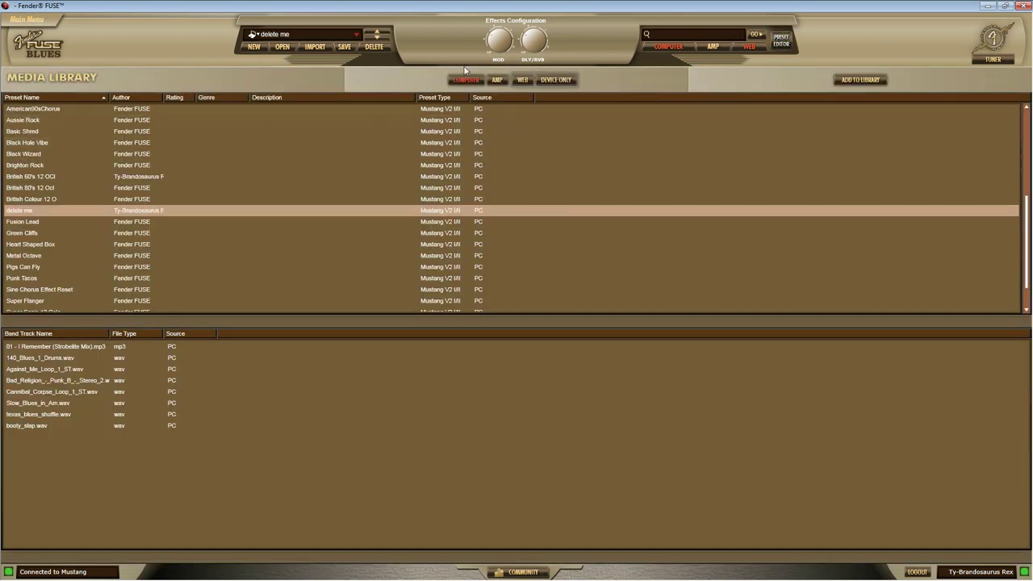
right_click(22, 214)
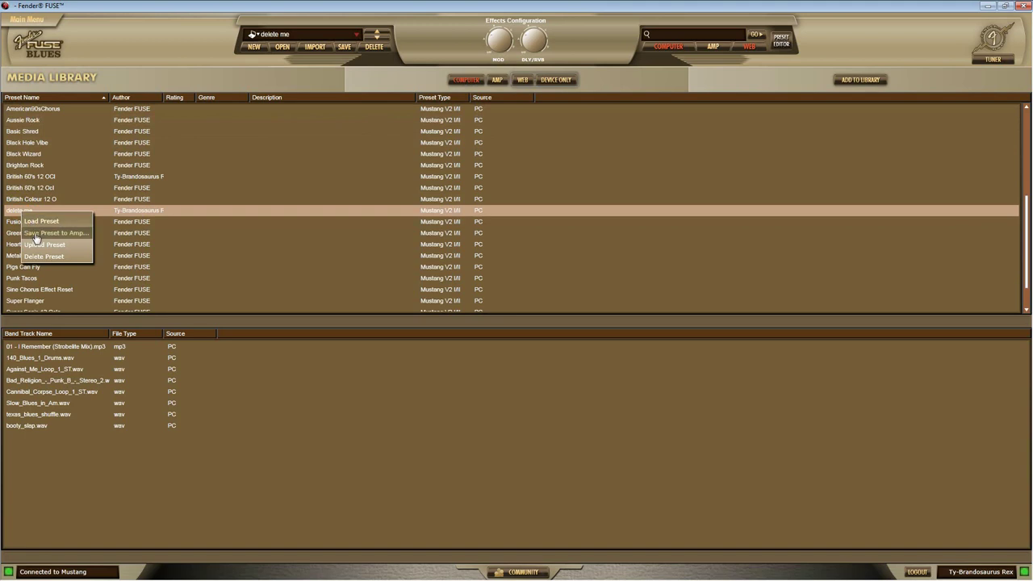
click(35, 234)
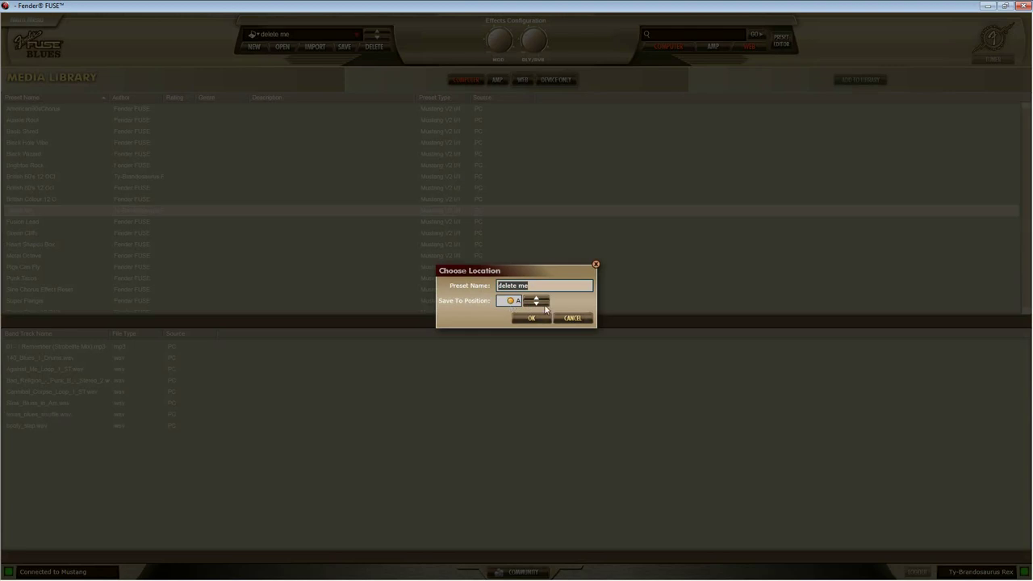
click(540, 301)
click(540, 303)
click(573, 319)
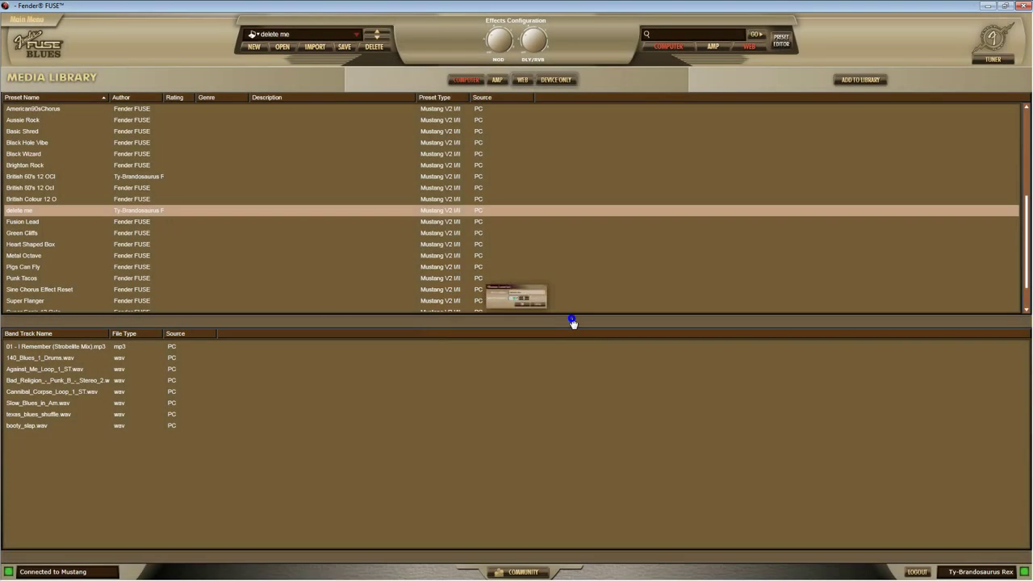
Step: Permanently delete the 'delete me' preset from the computer library
right_click(120, 212)
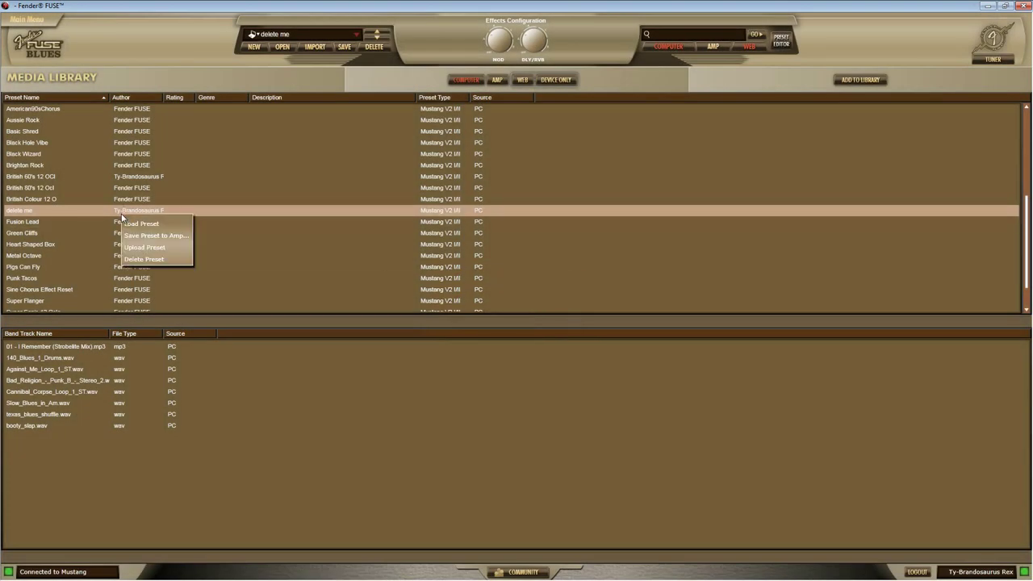
click(145, 259)
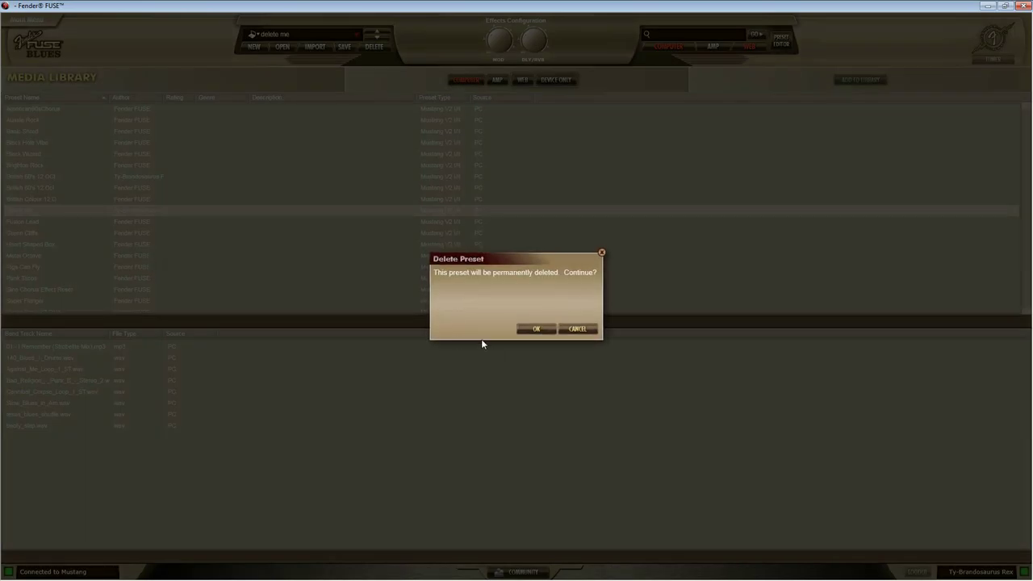
click(536, 329)
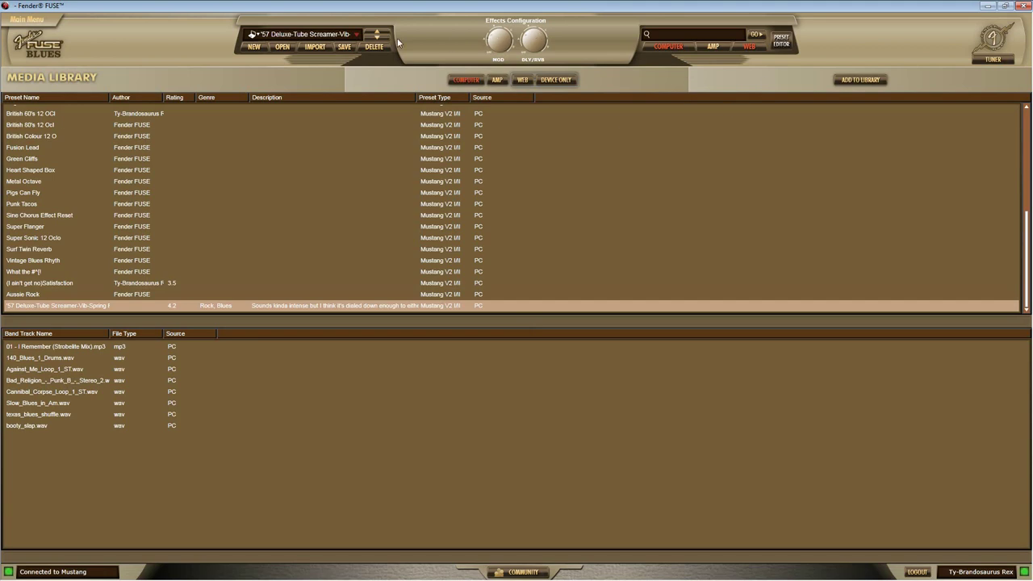
Step: Back in the '57 Deluxe editor, browse the presets stored on the amp
click(781, 40)
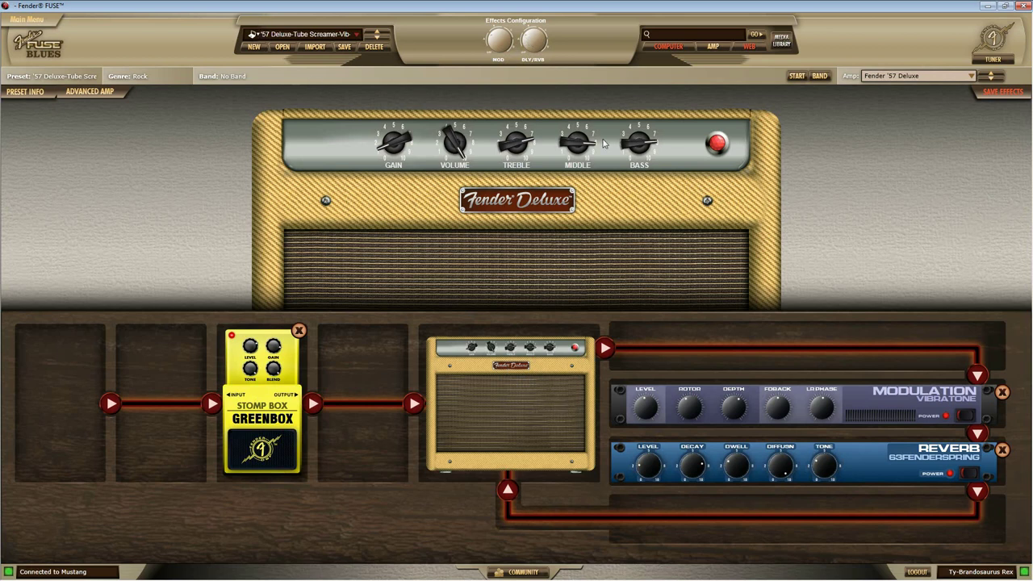
click(253, 35)
click(249, 60)
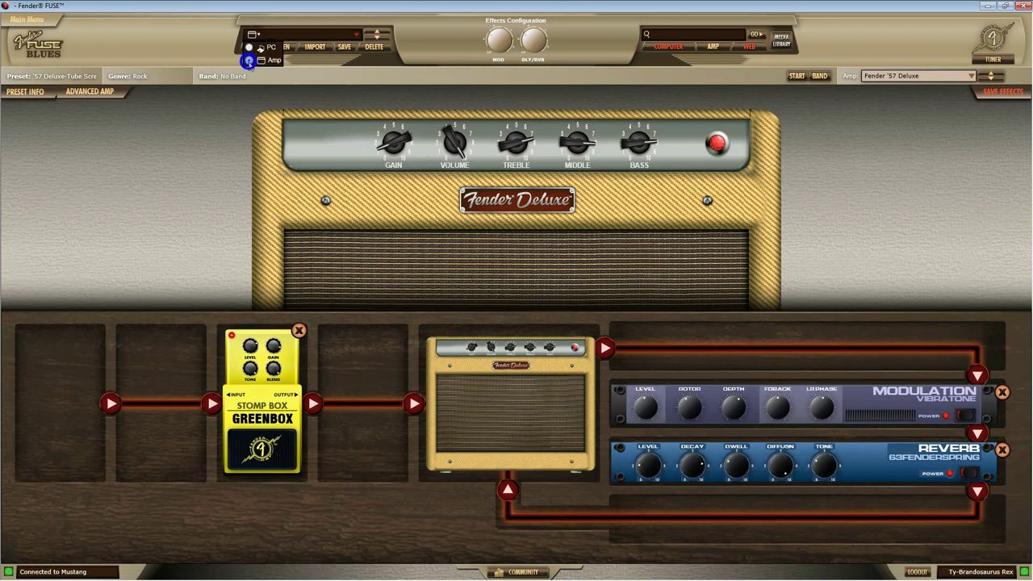
click(357, 36)
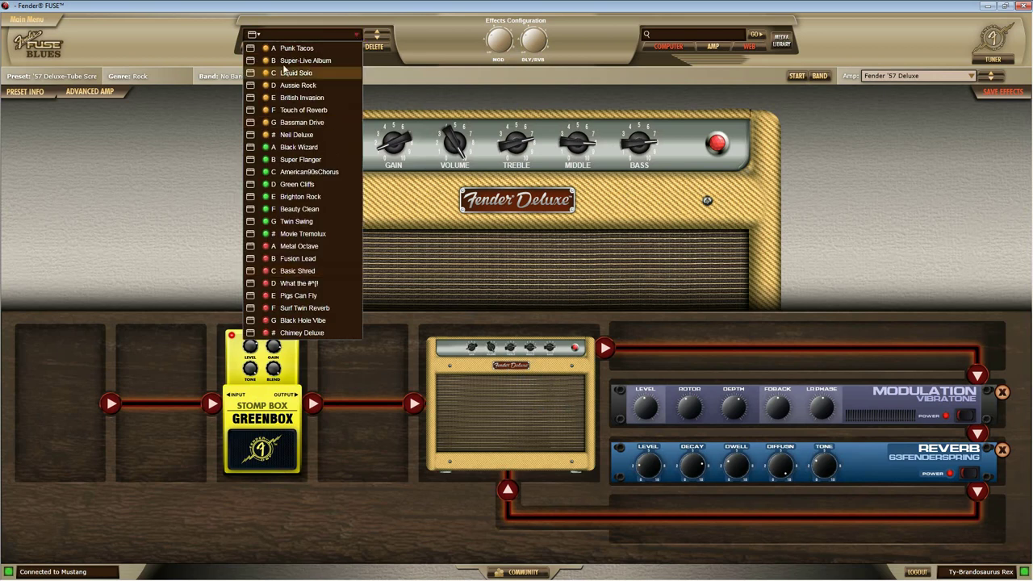
click(257, 36)
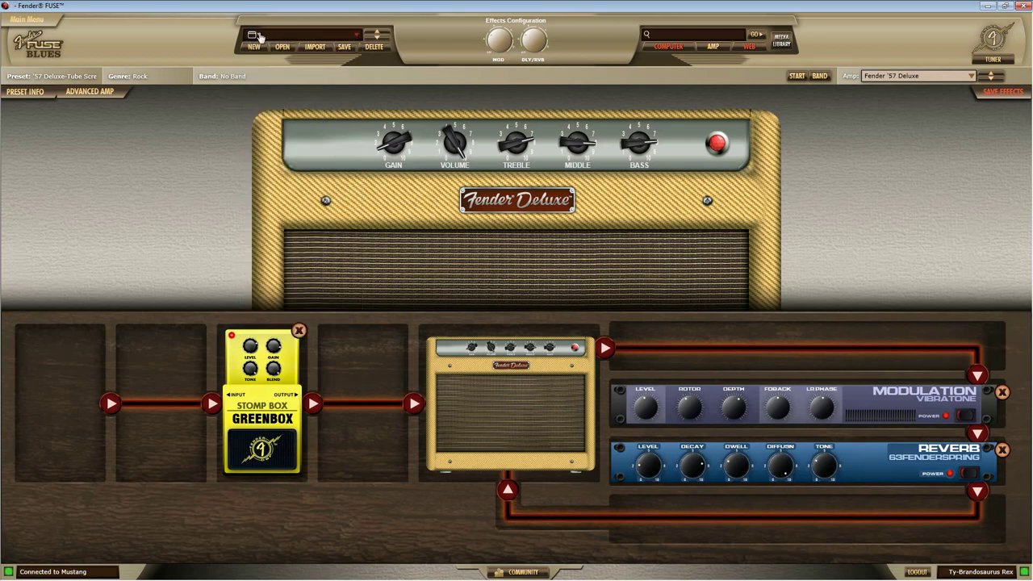
Step: Switch the preset source back to PC and briefly check the tuner
click(257, 36)
click(250, 48)
click(998, 60)
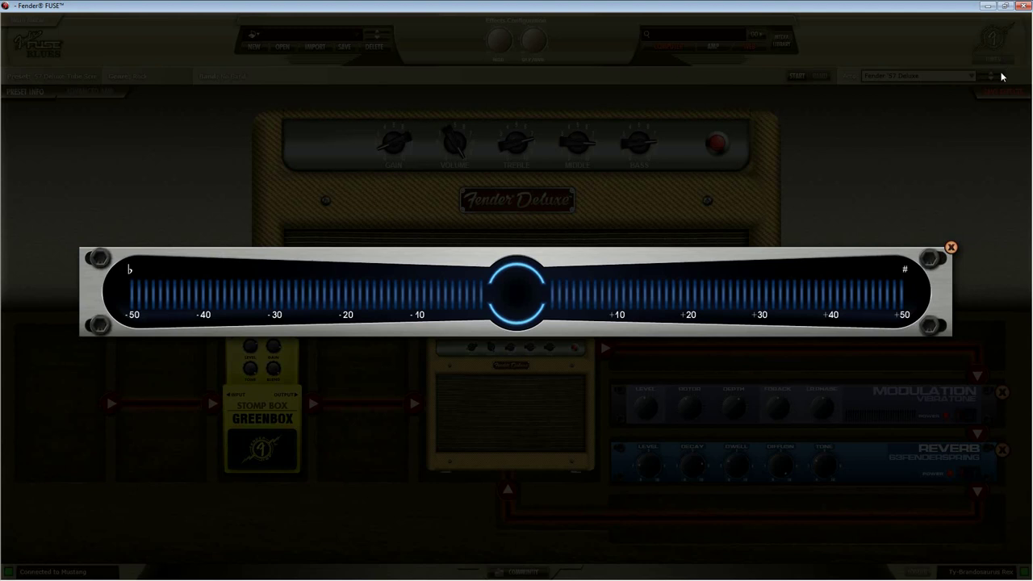
click(953, 248)
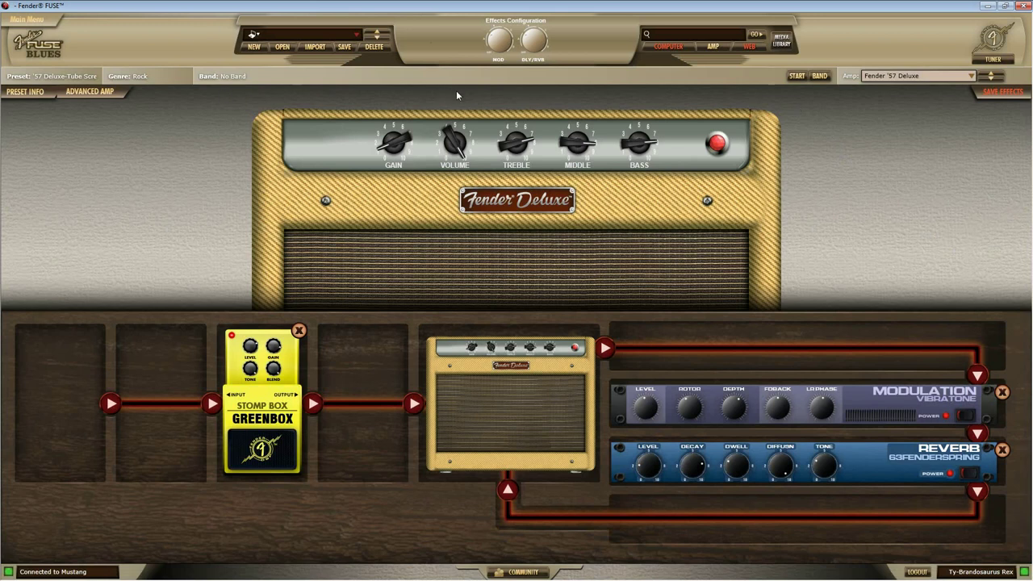
Step: Pick texas_blues_shuffle.wav as the band track in the media library
click(781, 40)
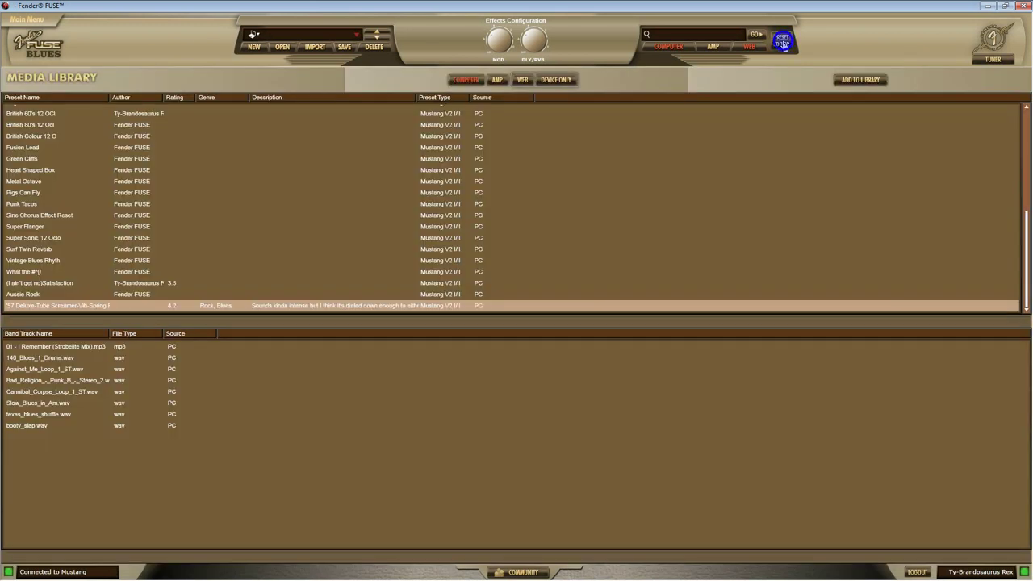
click(57, 412)
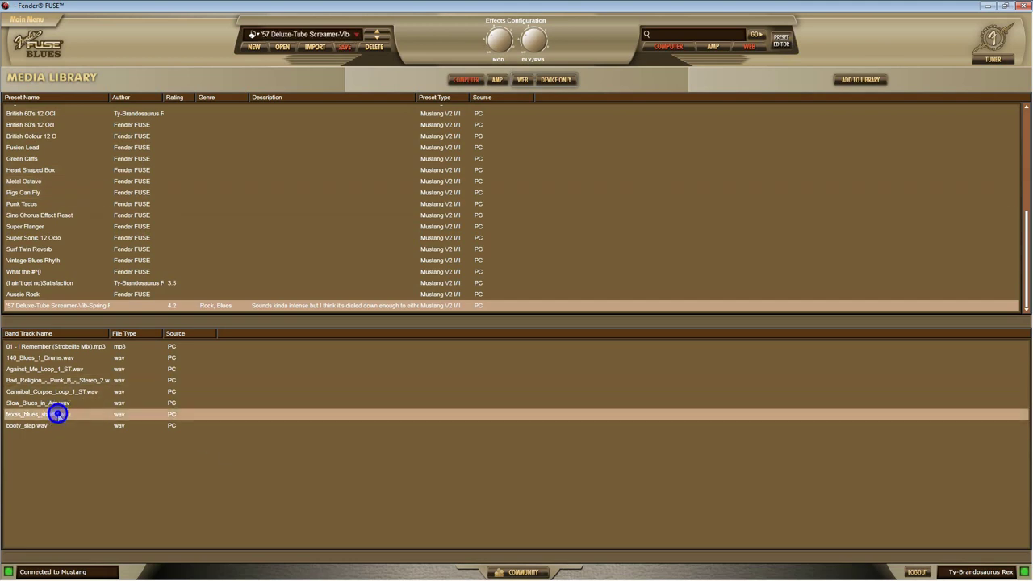
click(782, 41)
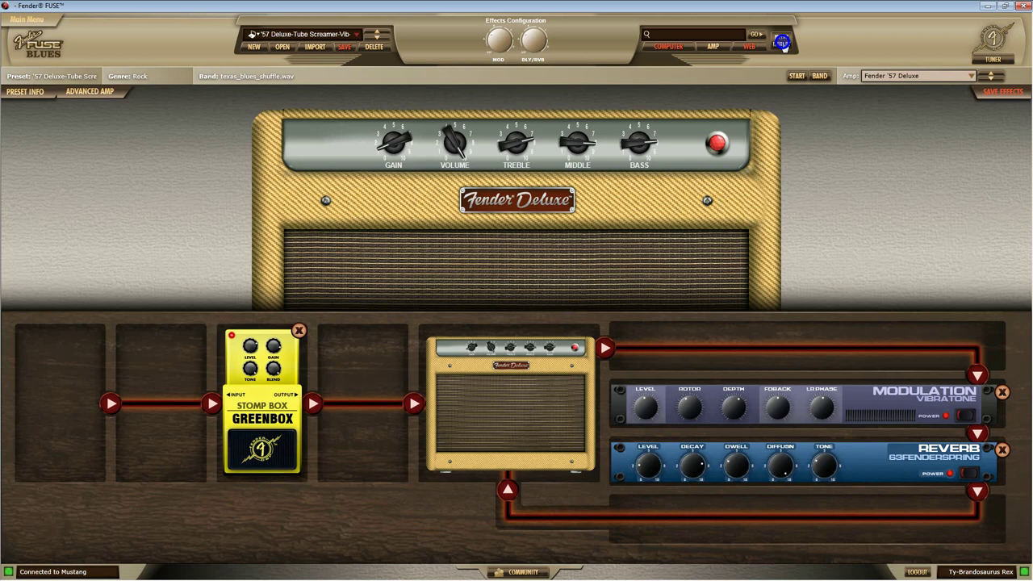
Step: Change the preset's band track to 140_Blues_1_Drums.wav, set to repeat
click(818, 77)
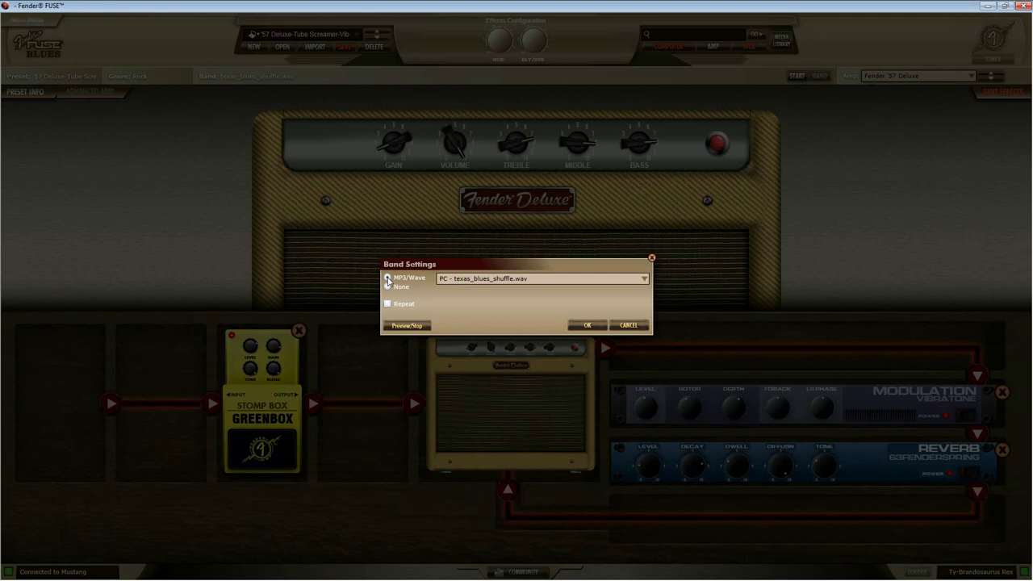
click(481, 280)
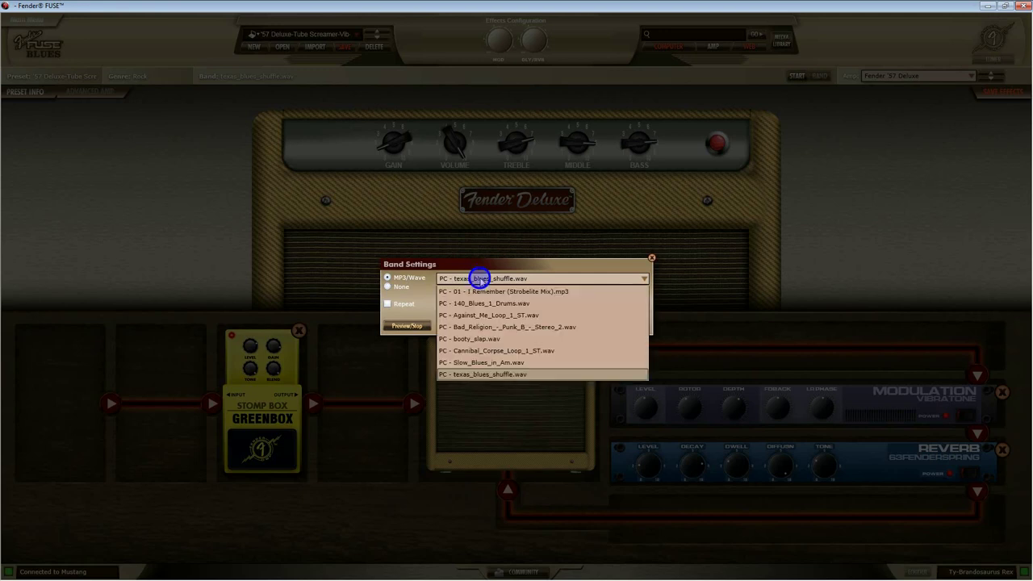
click(487, 303)
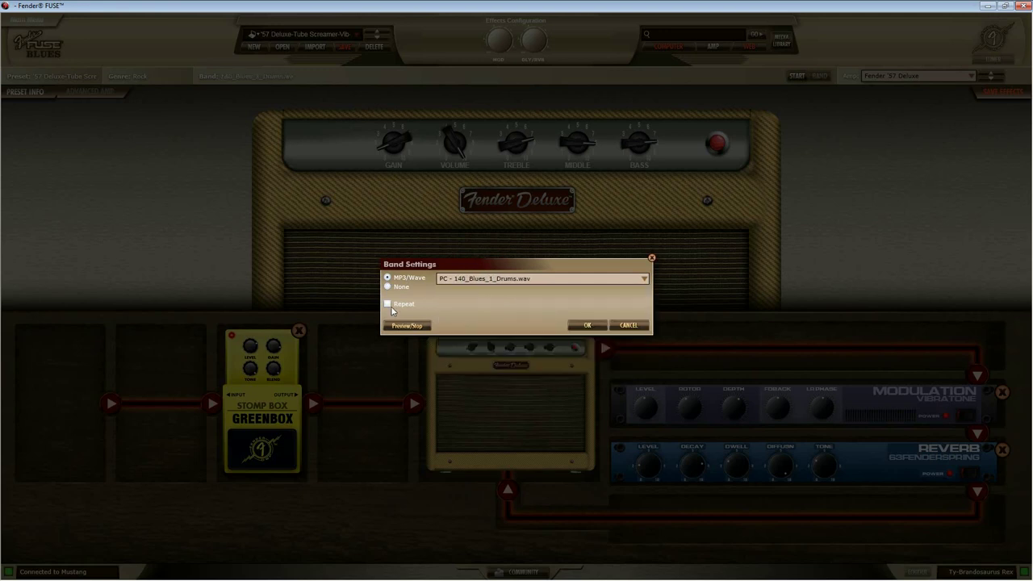
click(390, 306)
click(587, 326)
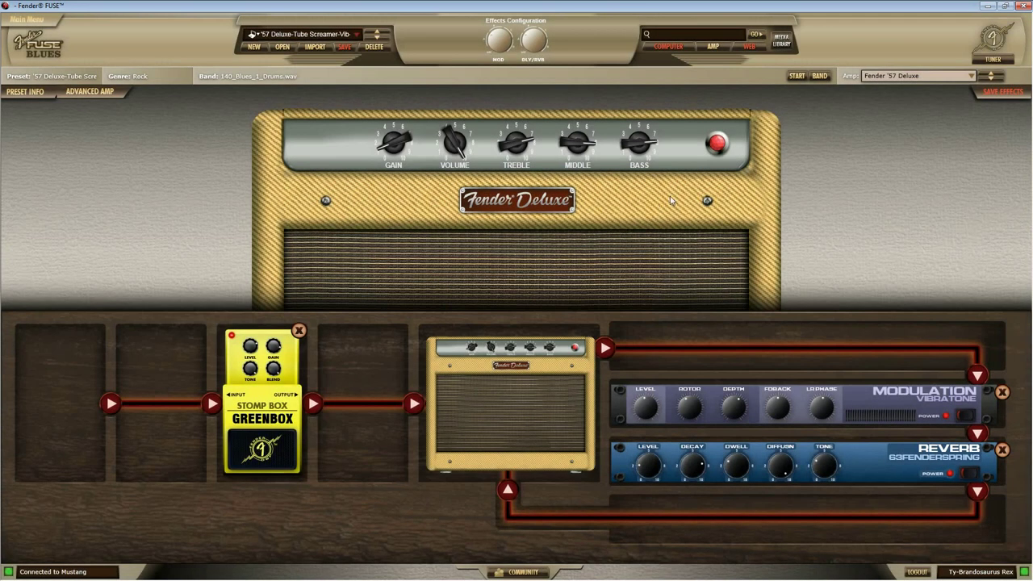
Step: In the web library, try downloading 117_Nashville.wav and dismiss the download error
click(779, 41)
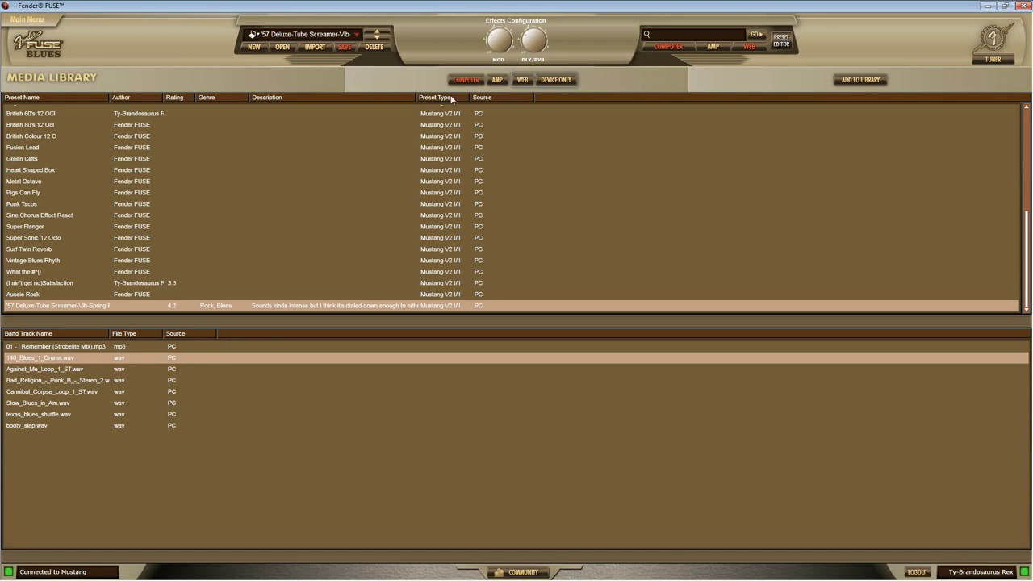
click(520, 82)
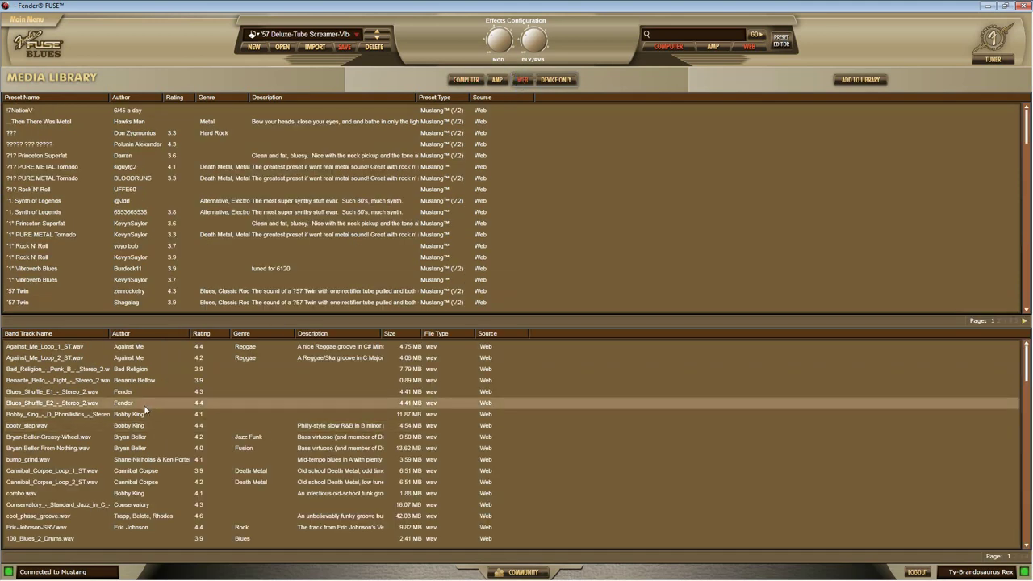
scroll(145, 411, down, 2)
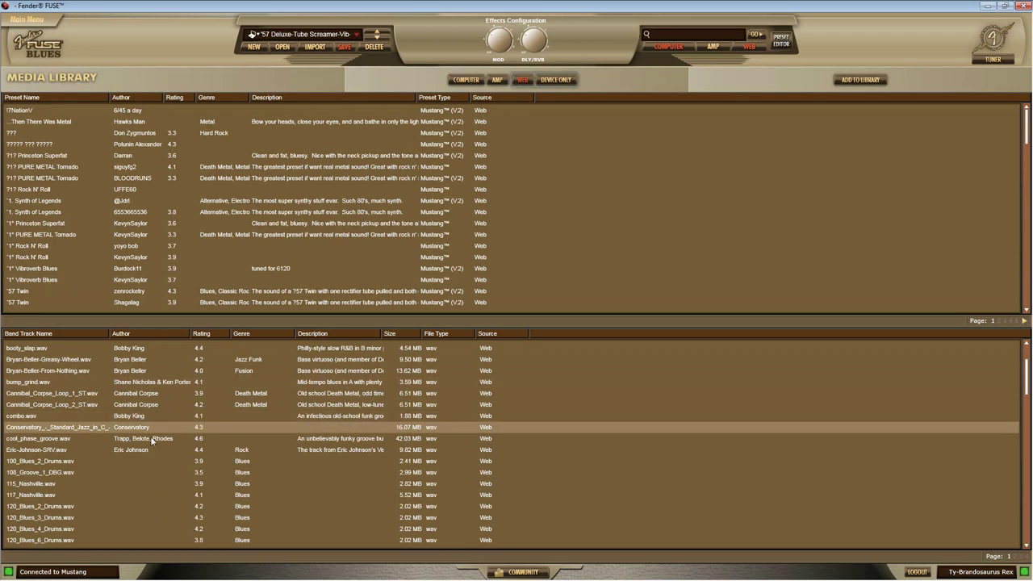
scroll(152, 453, down, 1)
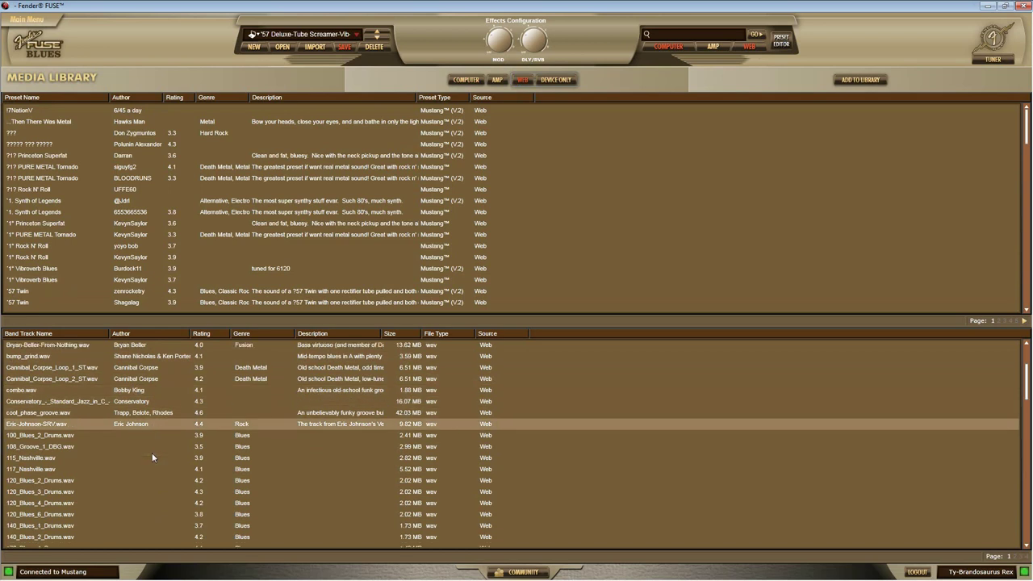
double_click(97, 469)
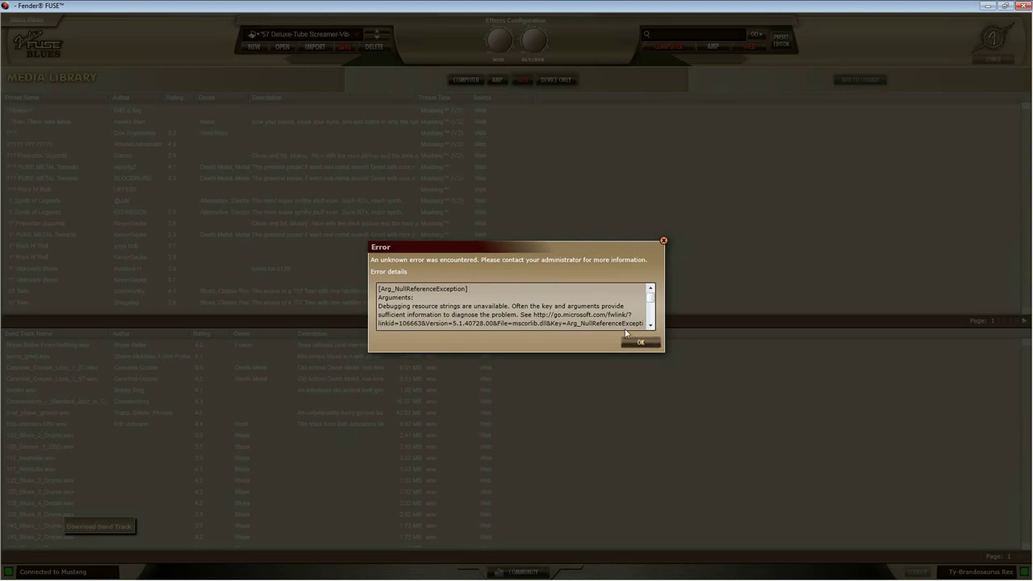
click(633, 342)
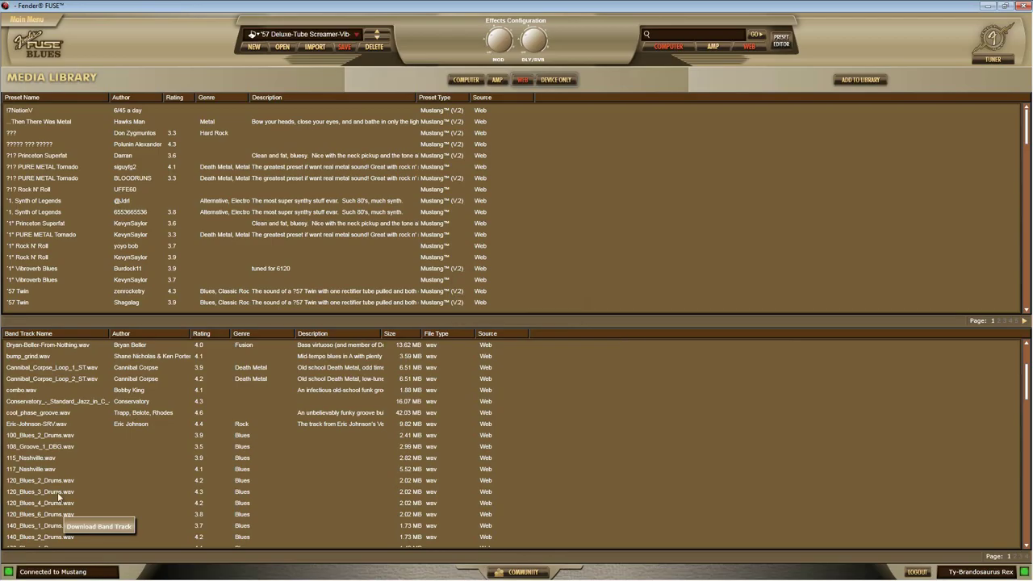
Step: Download the Eric-Johnson-SRV.wav track and go back to the preset editor
click(40, 448)
click(40, 425)
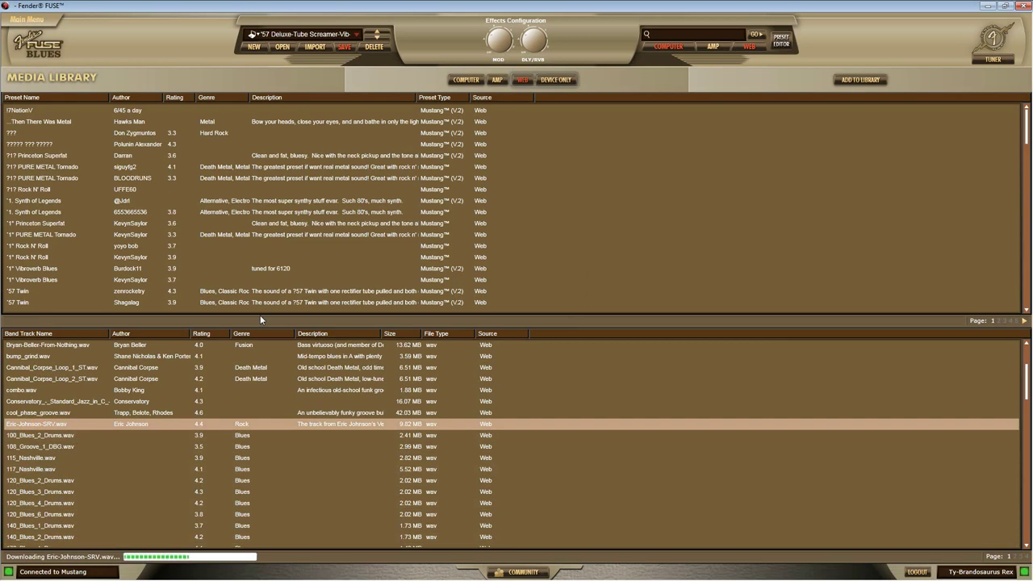
click(783, 42)
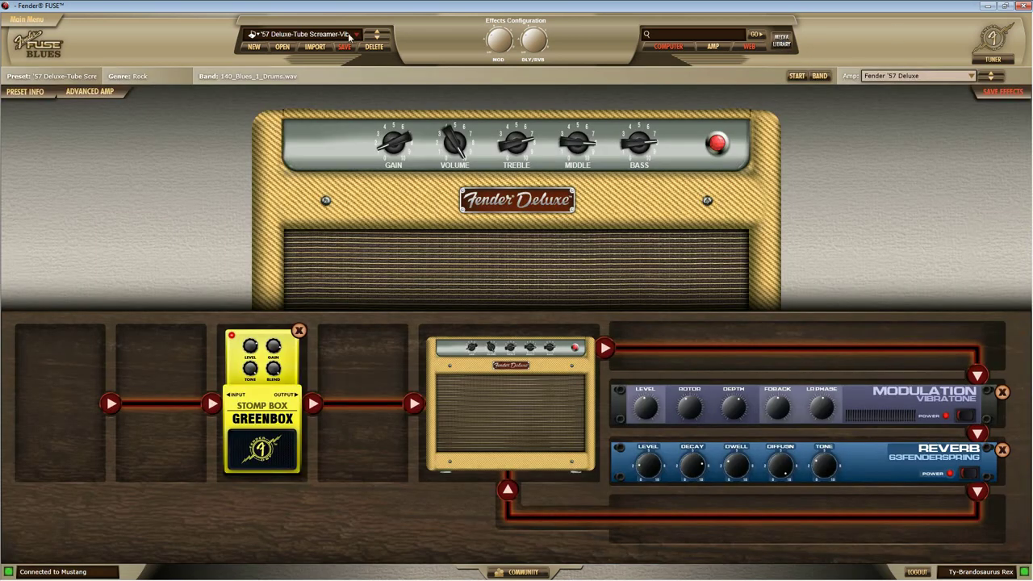